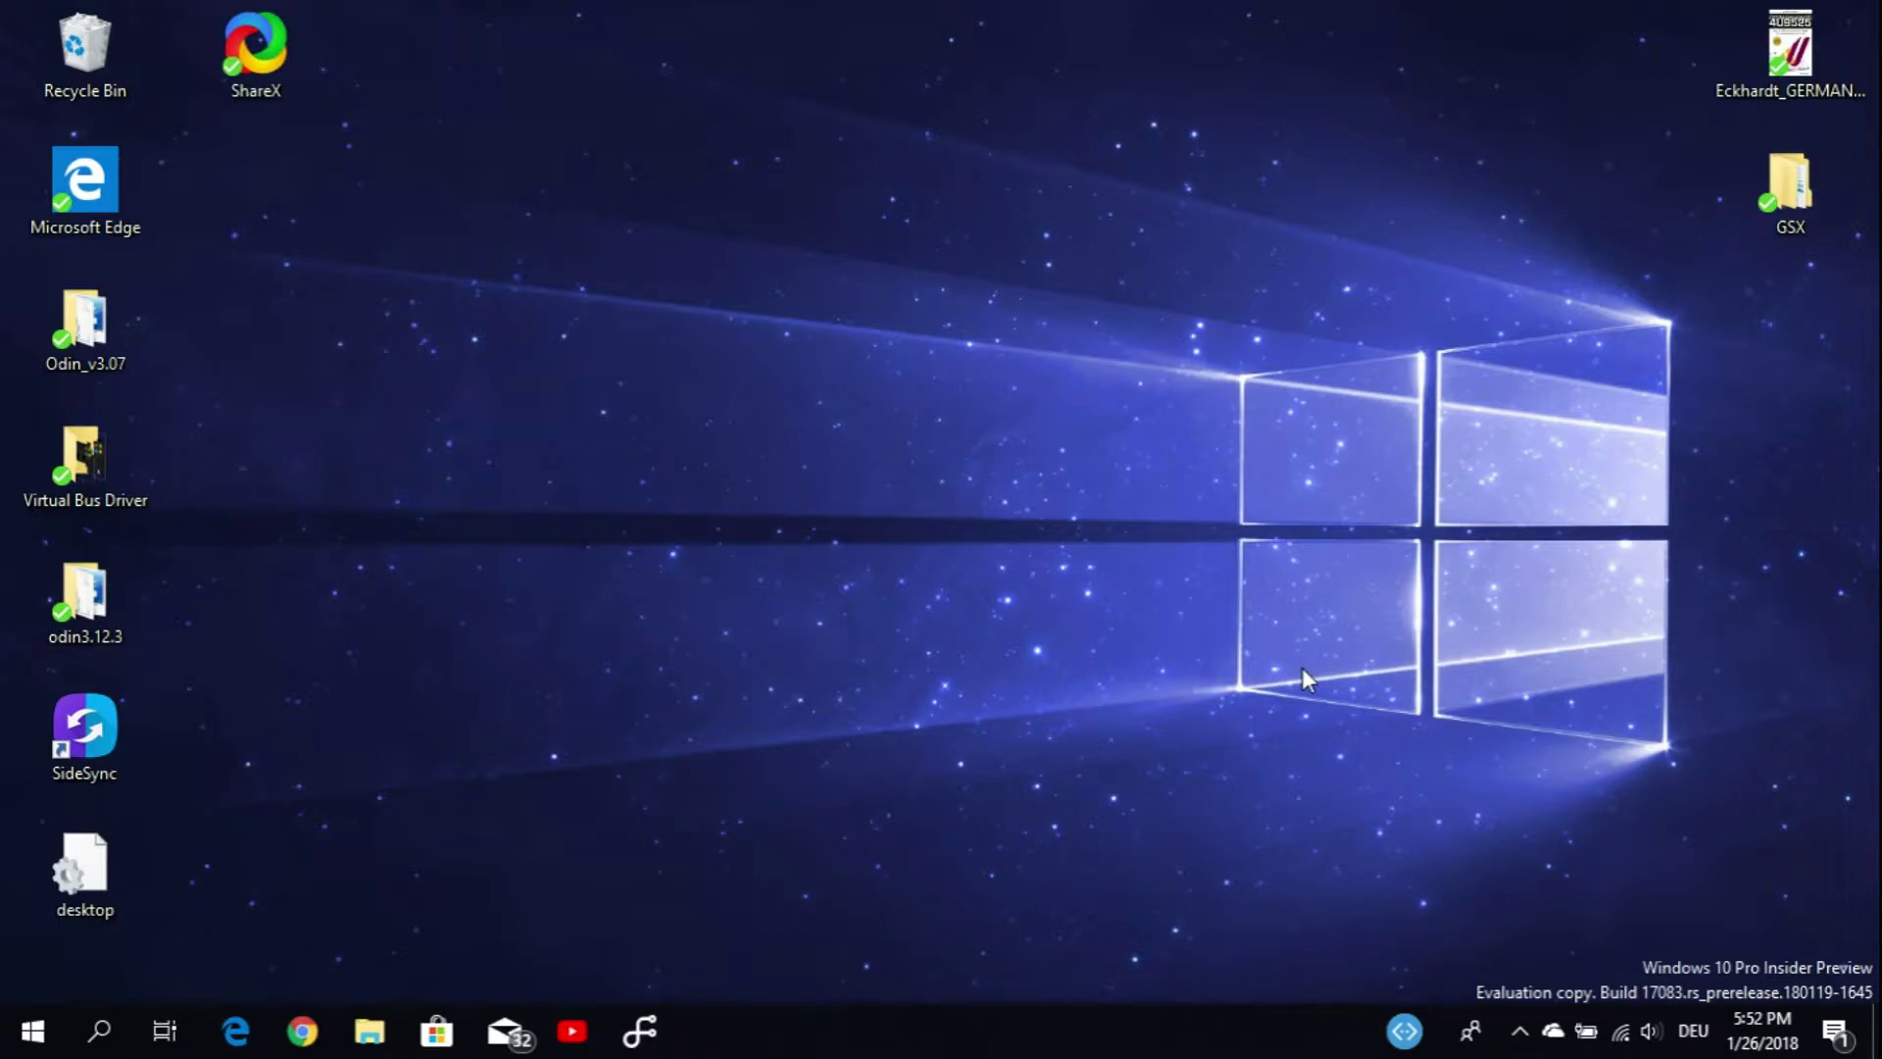
- Launch Task Manager from the taskbar's right-click menu
right_click(1019, 1047)
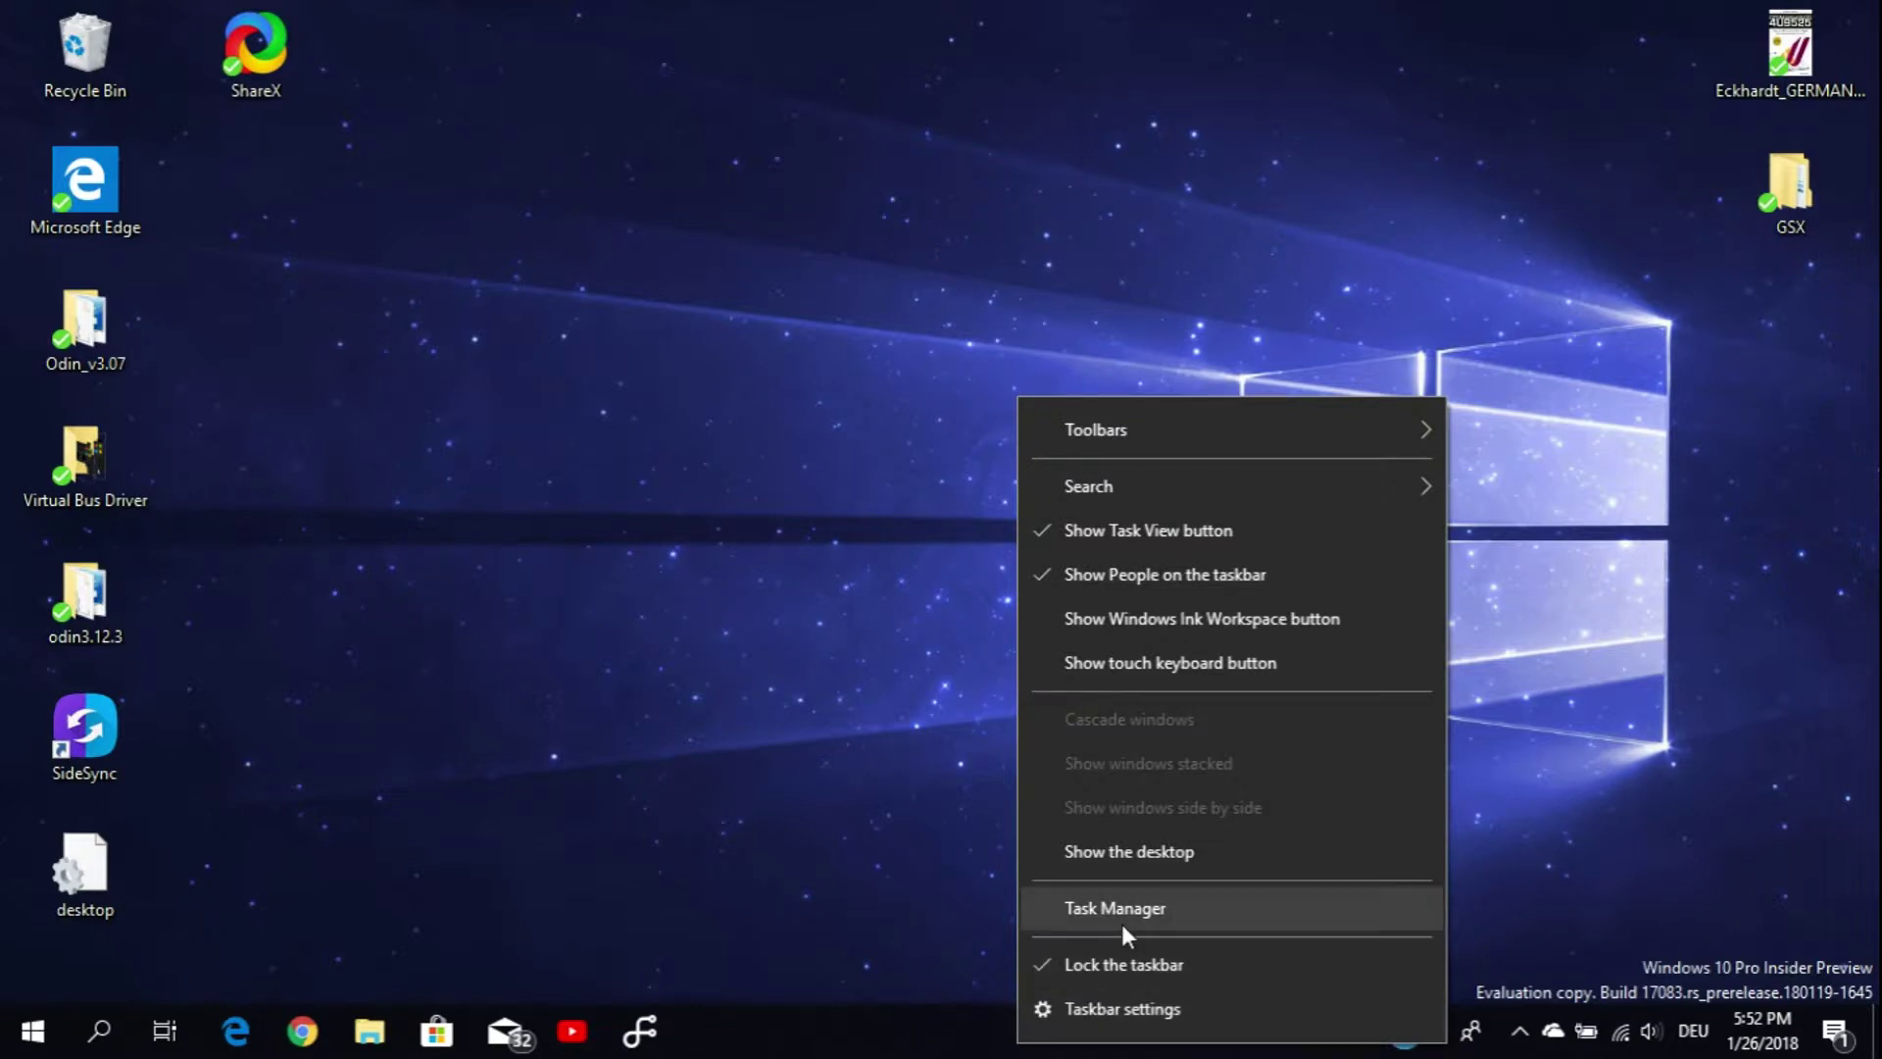
left_click(1121, 924)
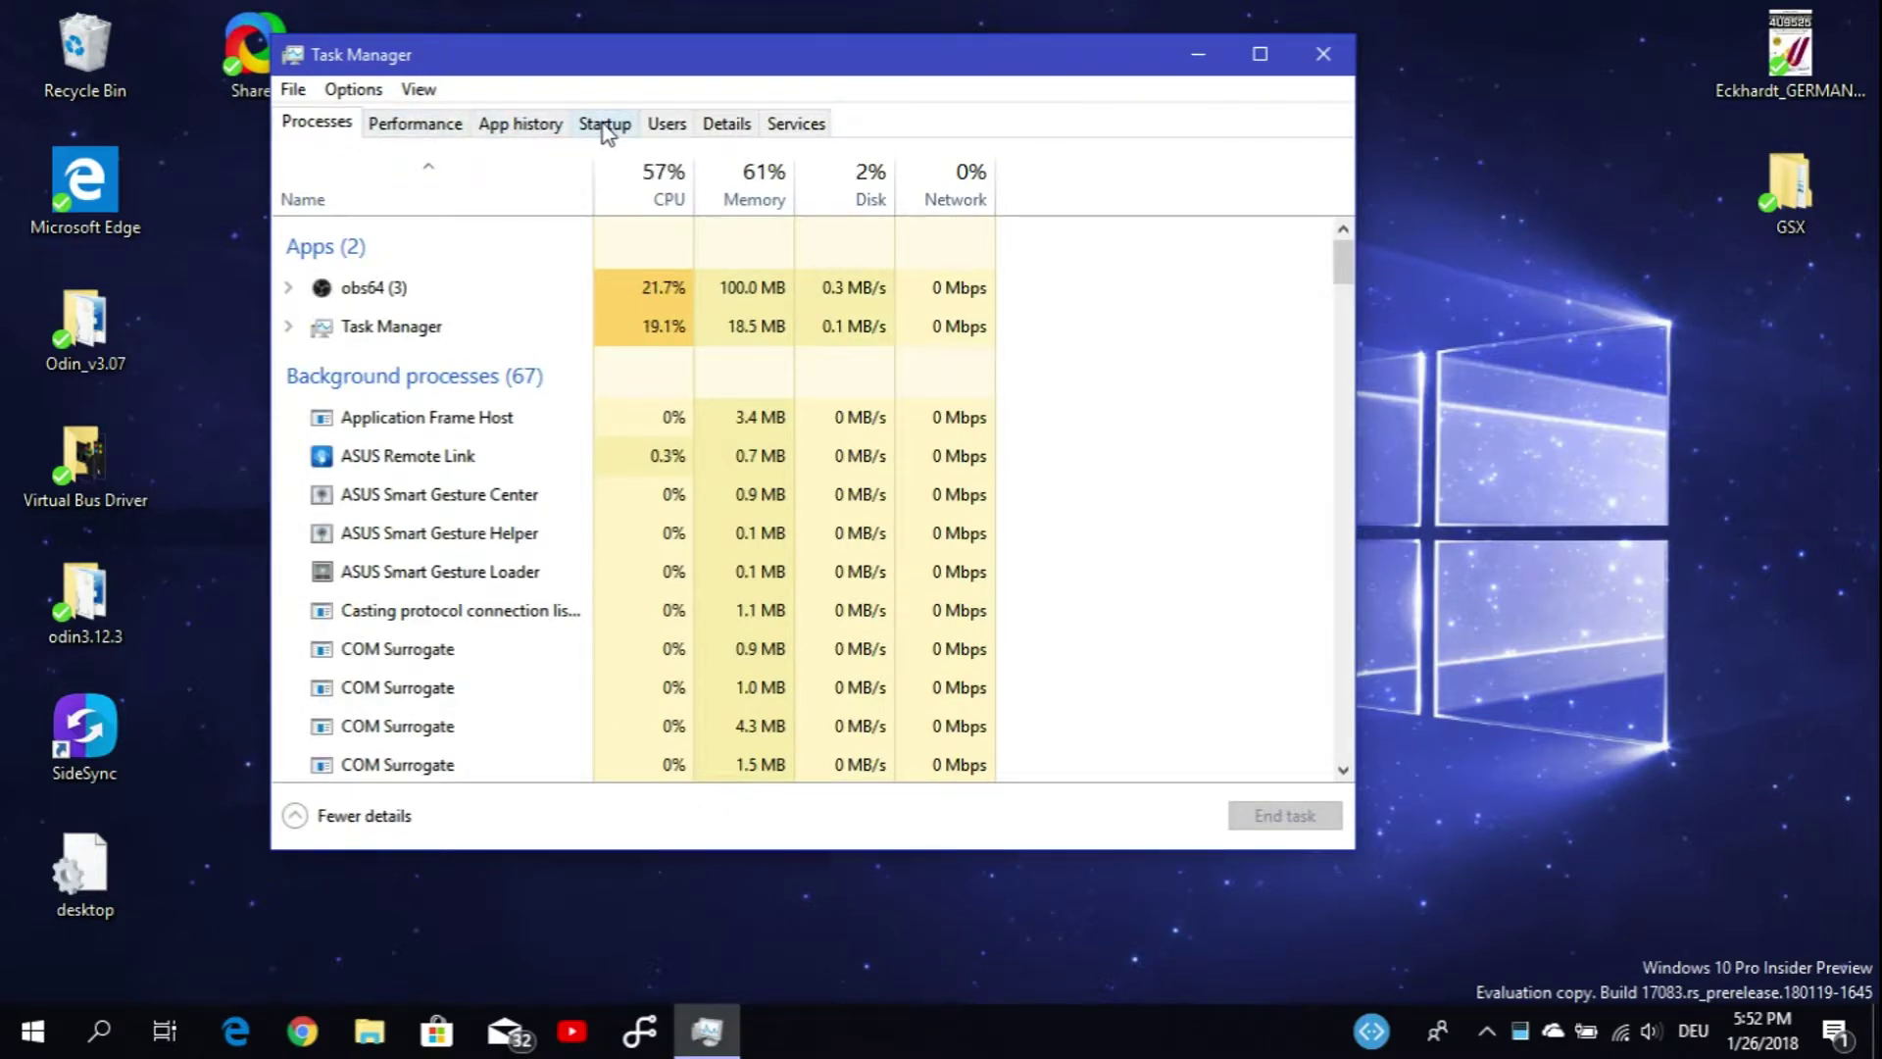
- Review the Startup list entries for Windscribe, Spotify, Spotify Web Helper and Steam Client Bootstrapper
left_click(603, 124)
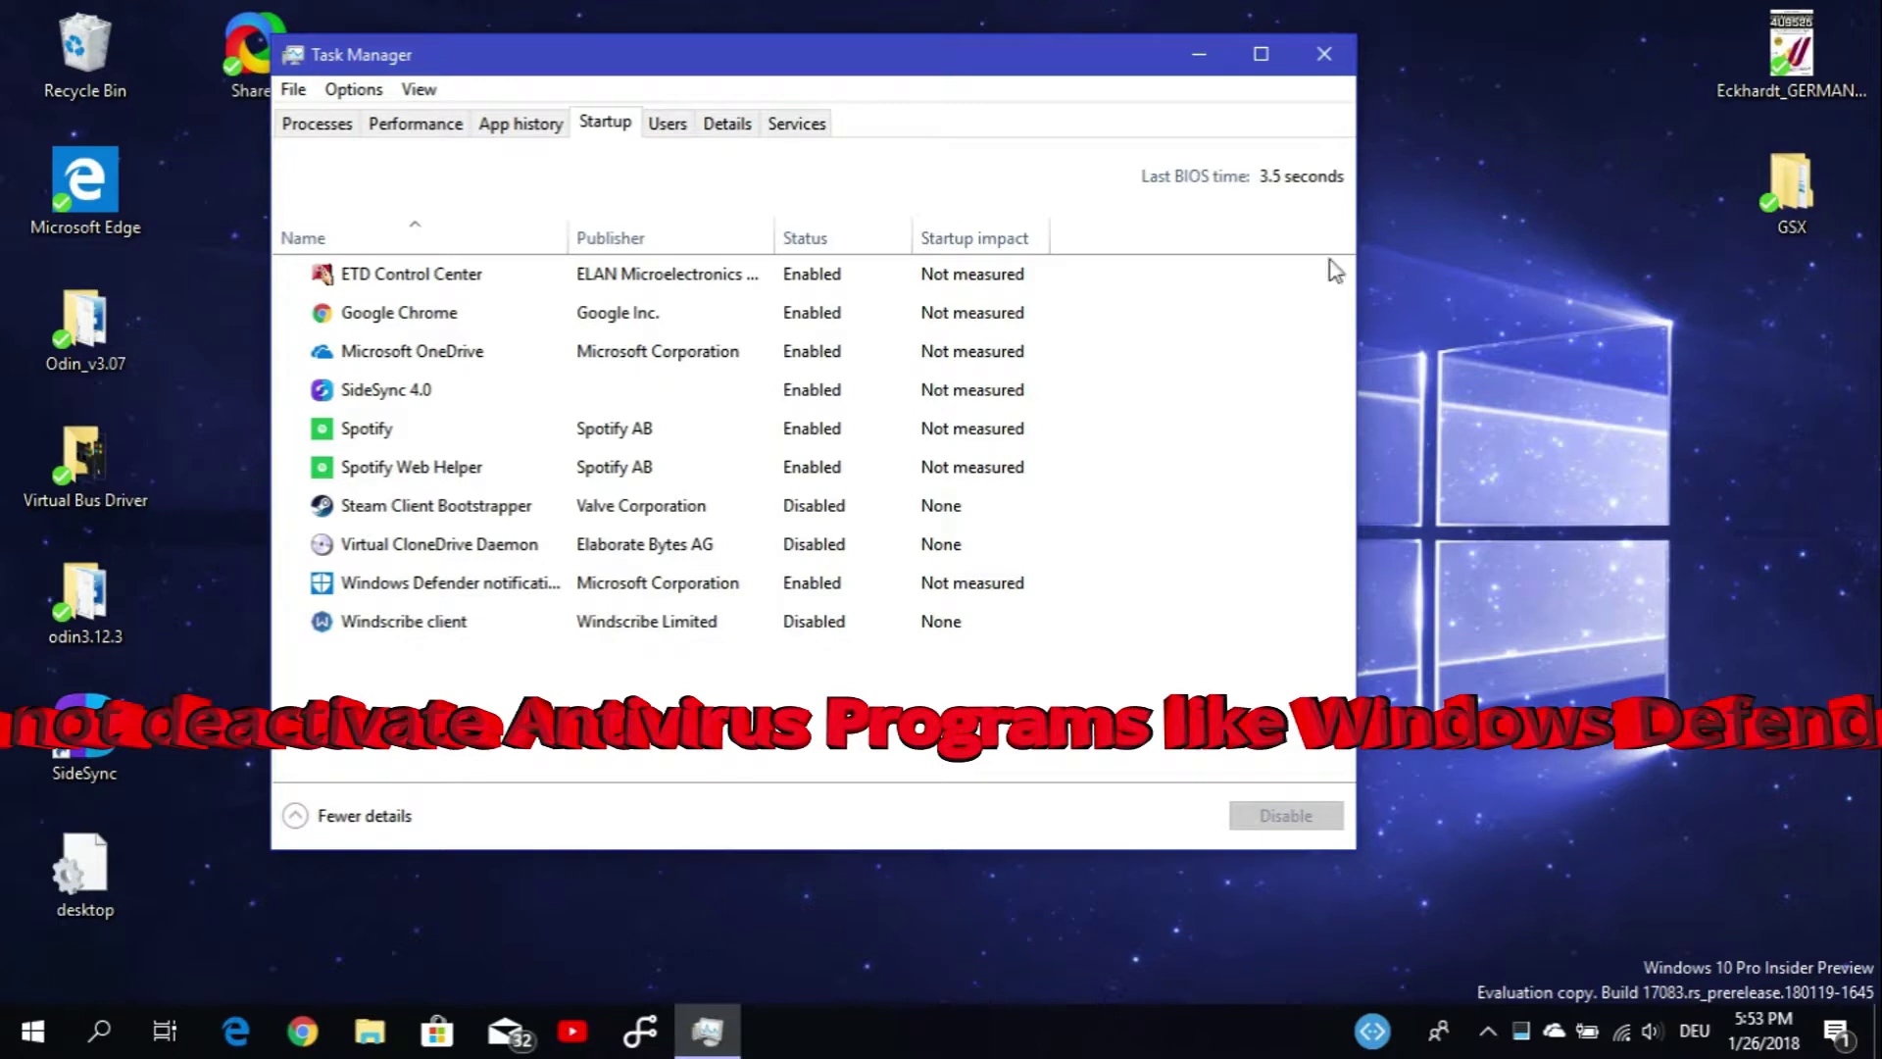
left_click(492, 605)
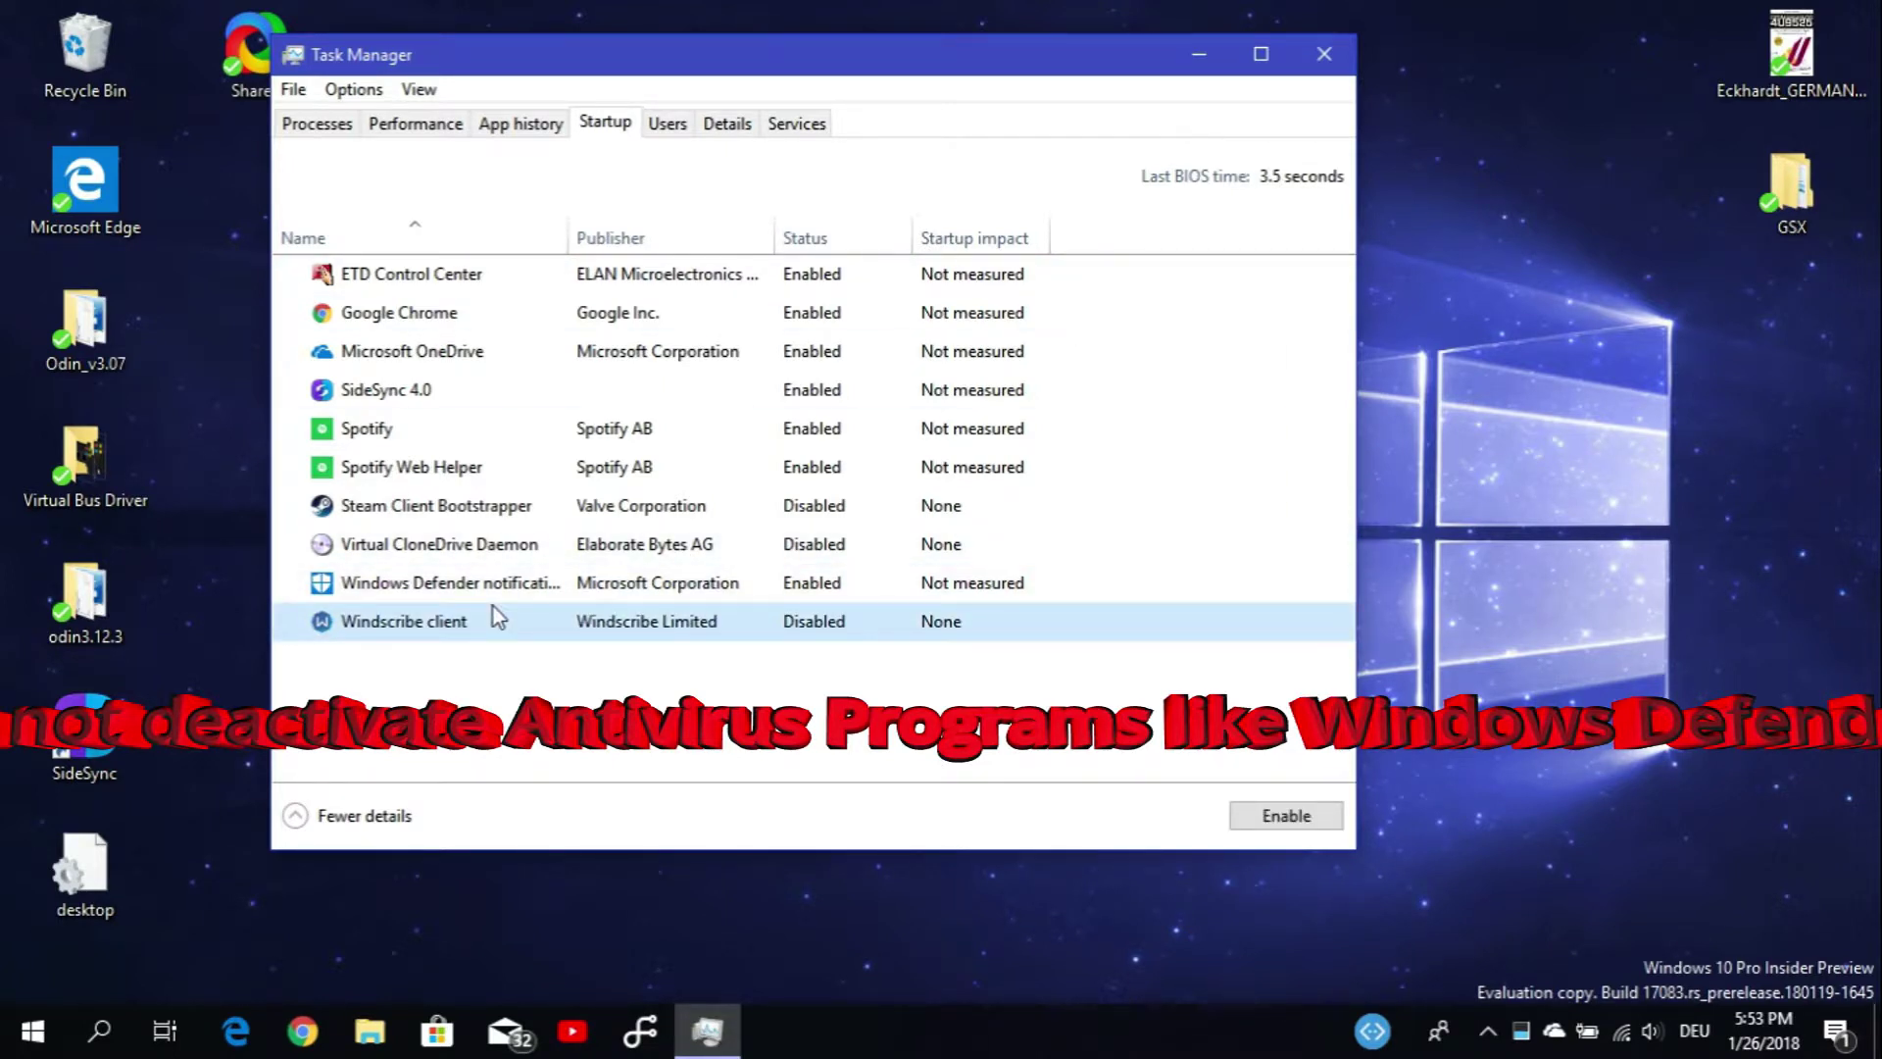
left_click(765, 479)
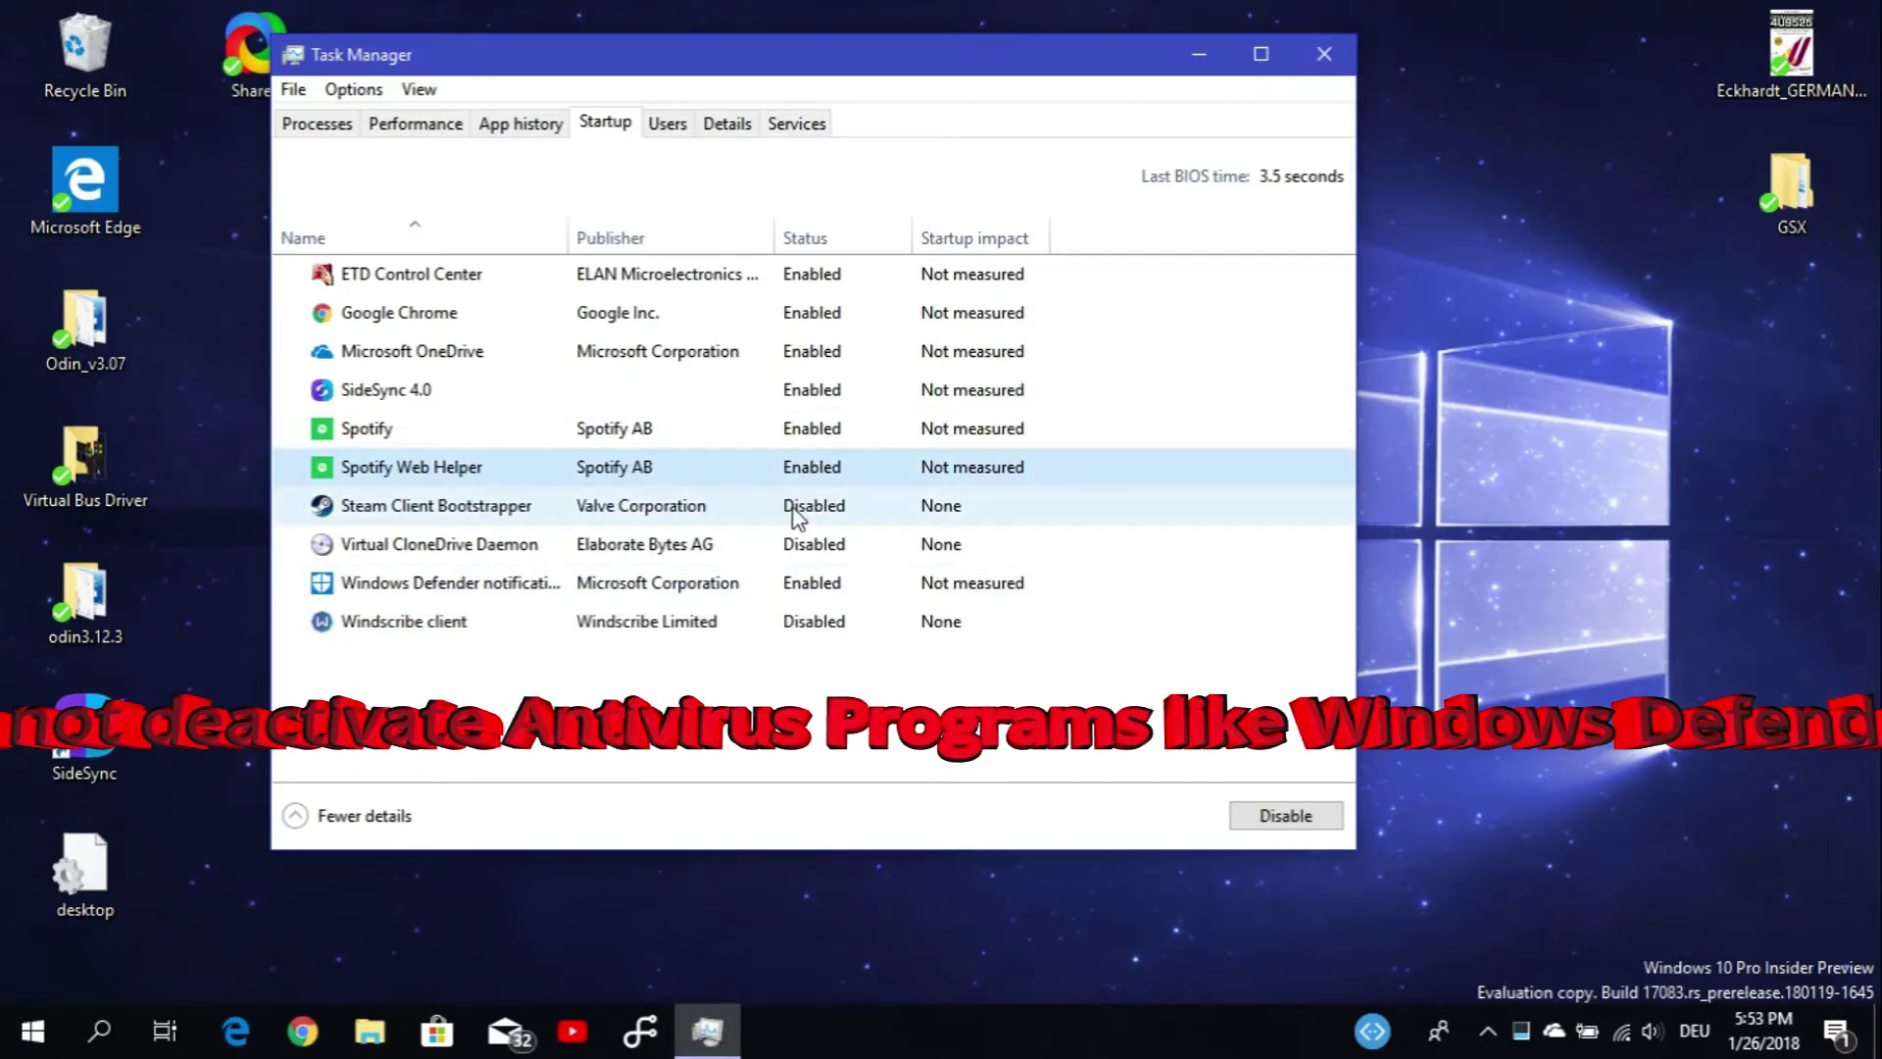
left_click(795, 510)
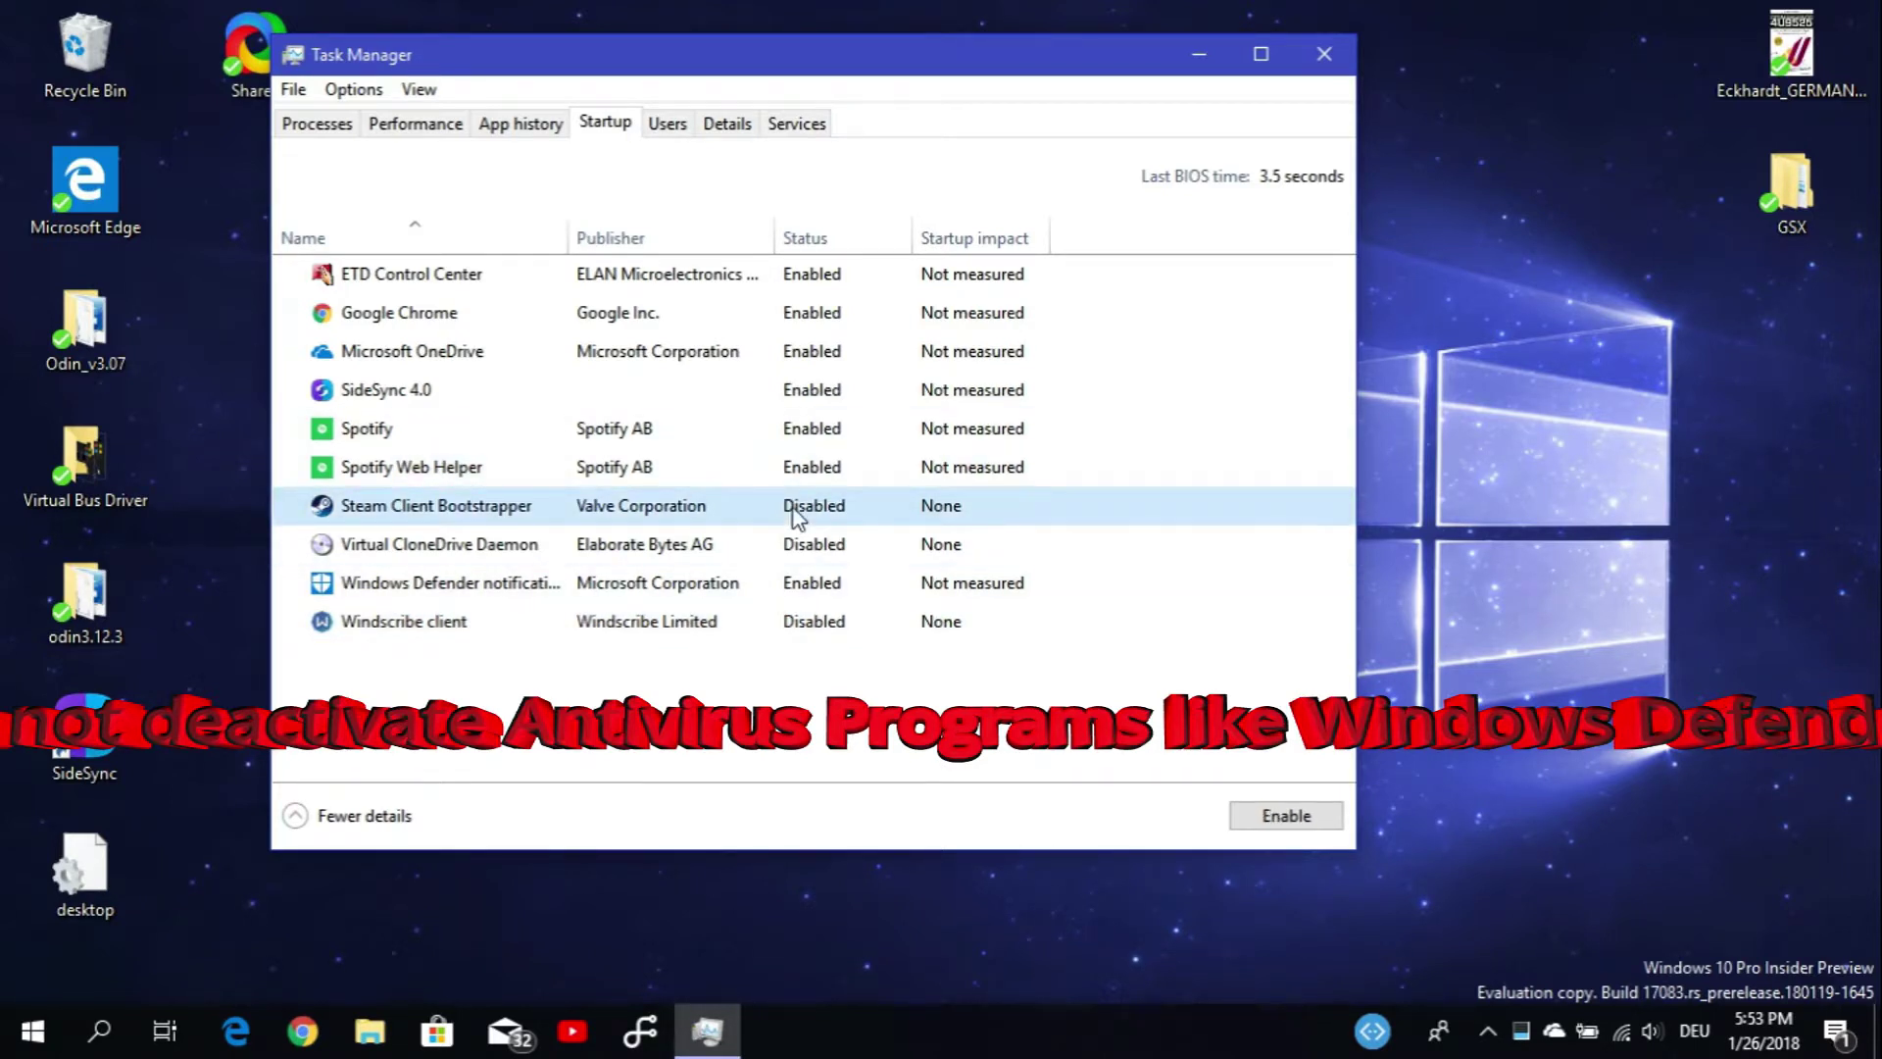
left_click(834, 441)
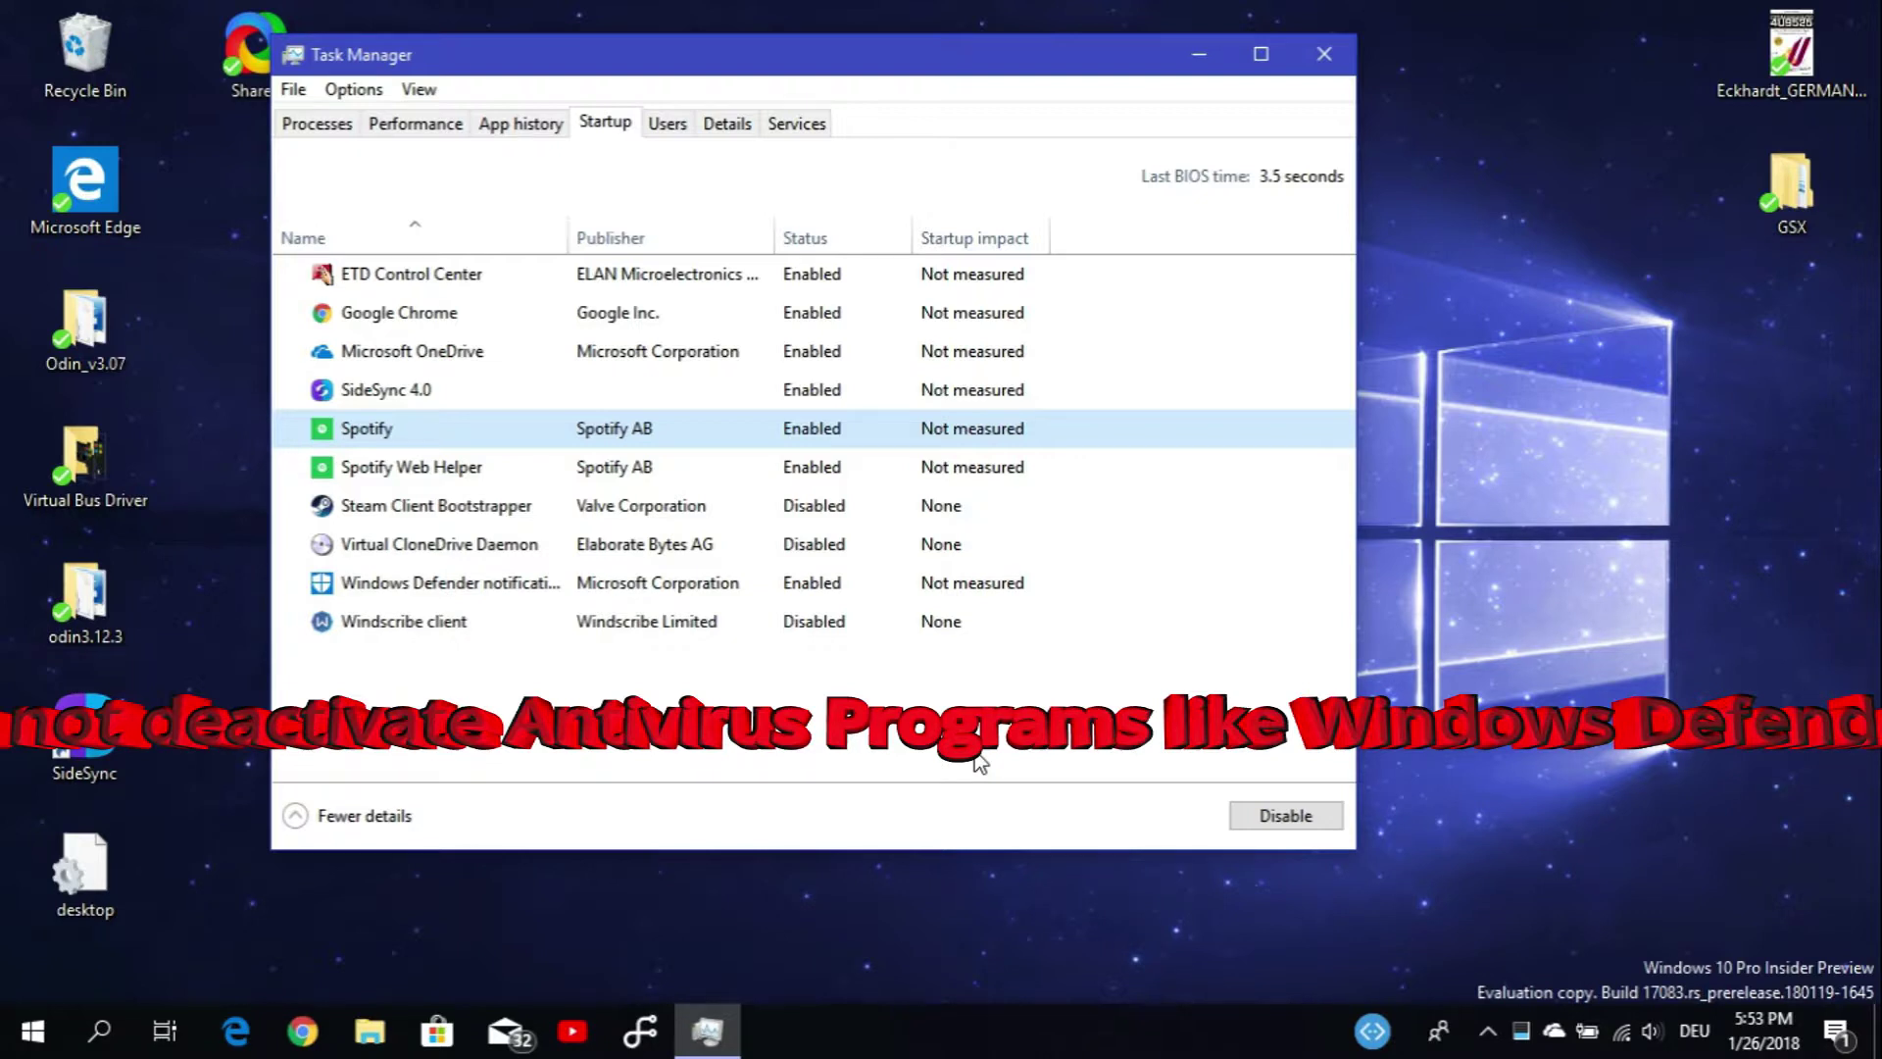
left_click(755, 629)
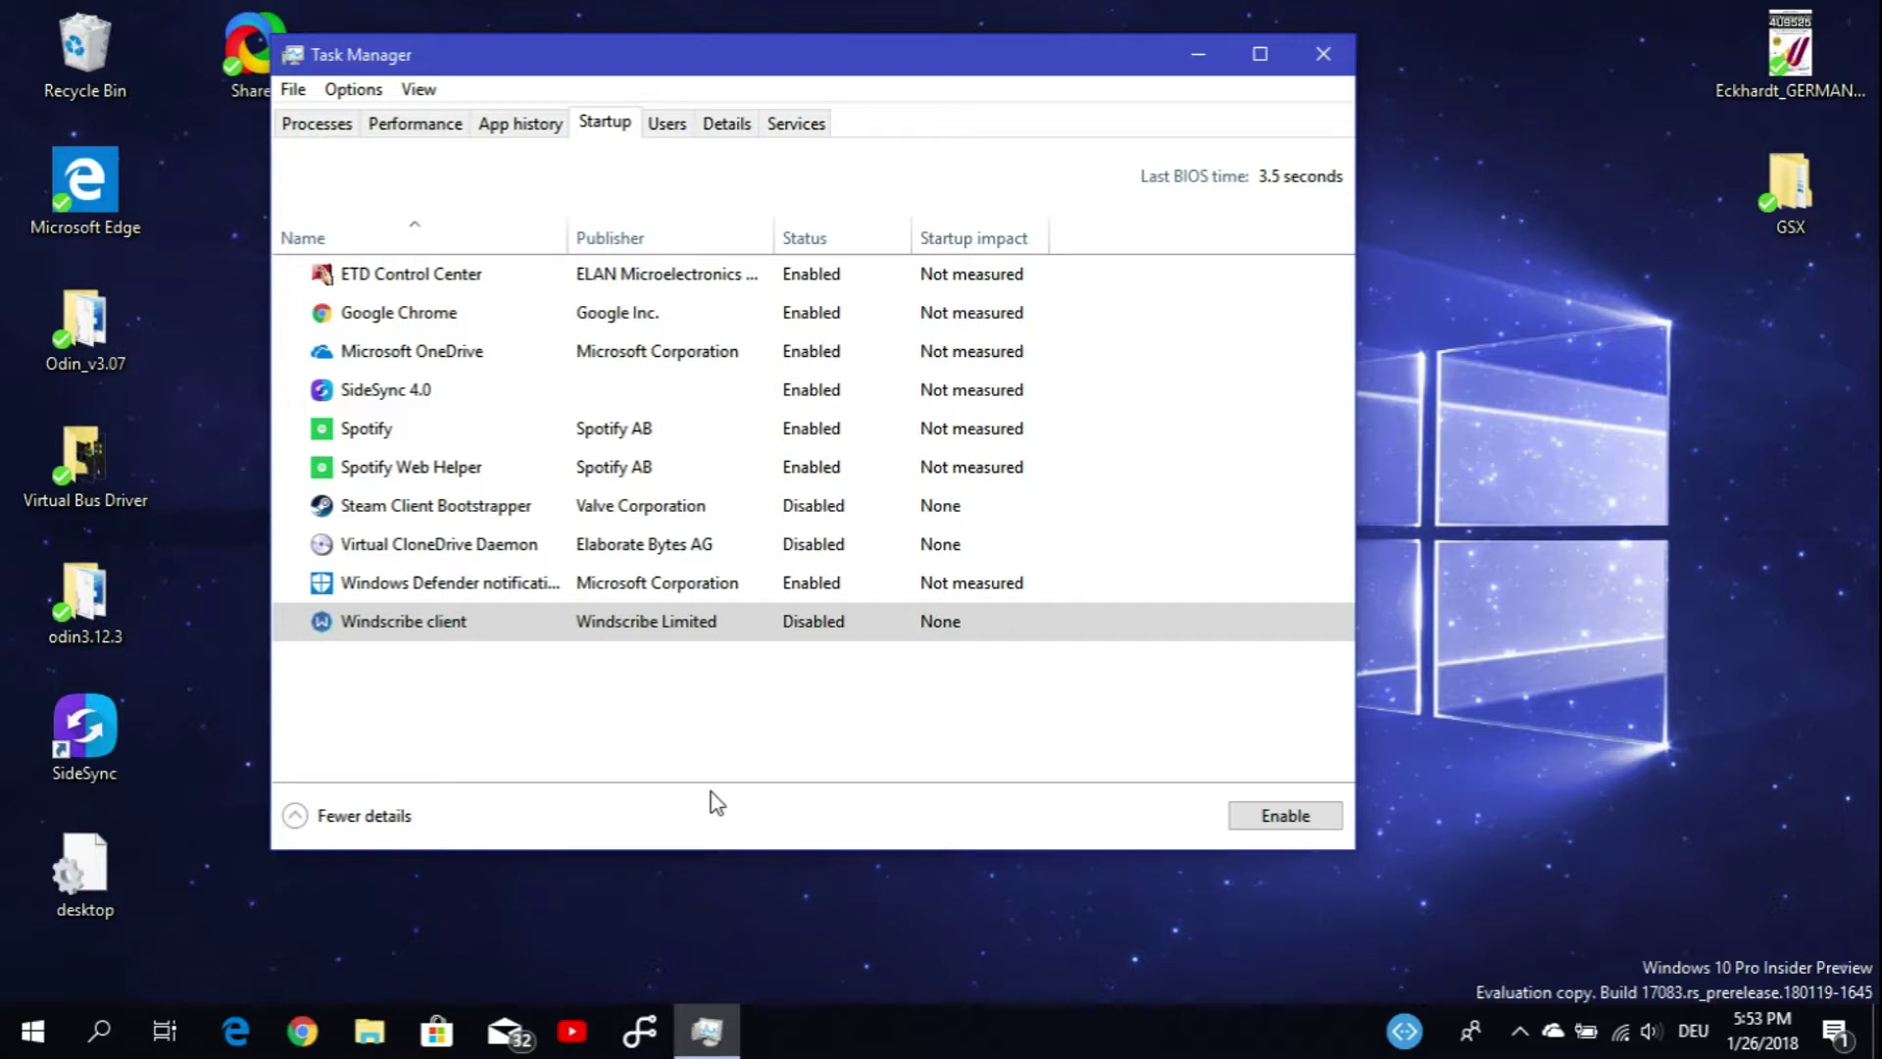
left_click(446, 508)
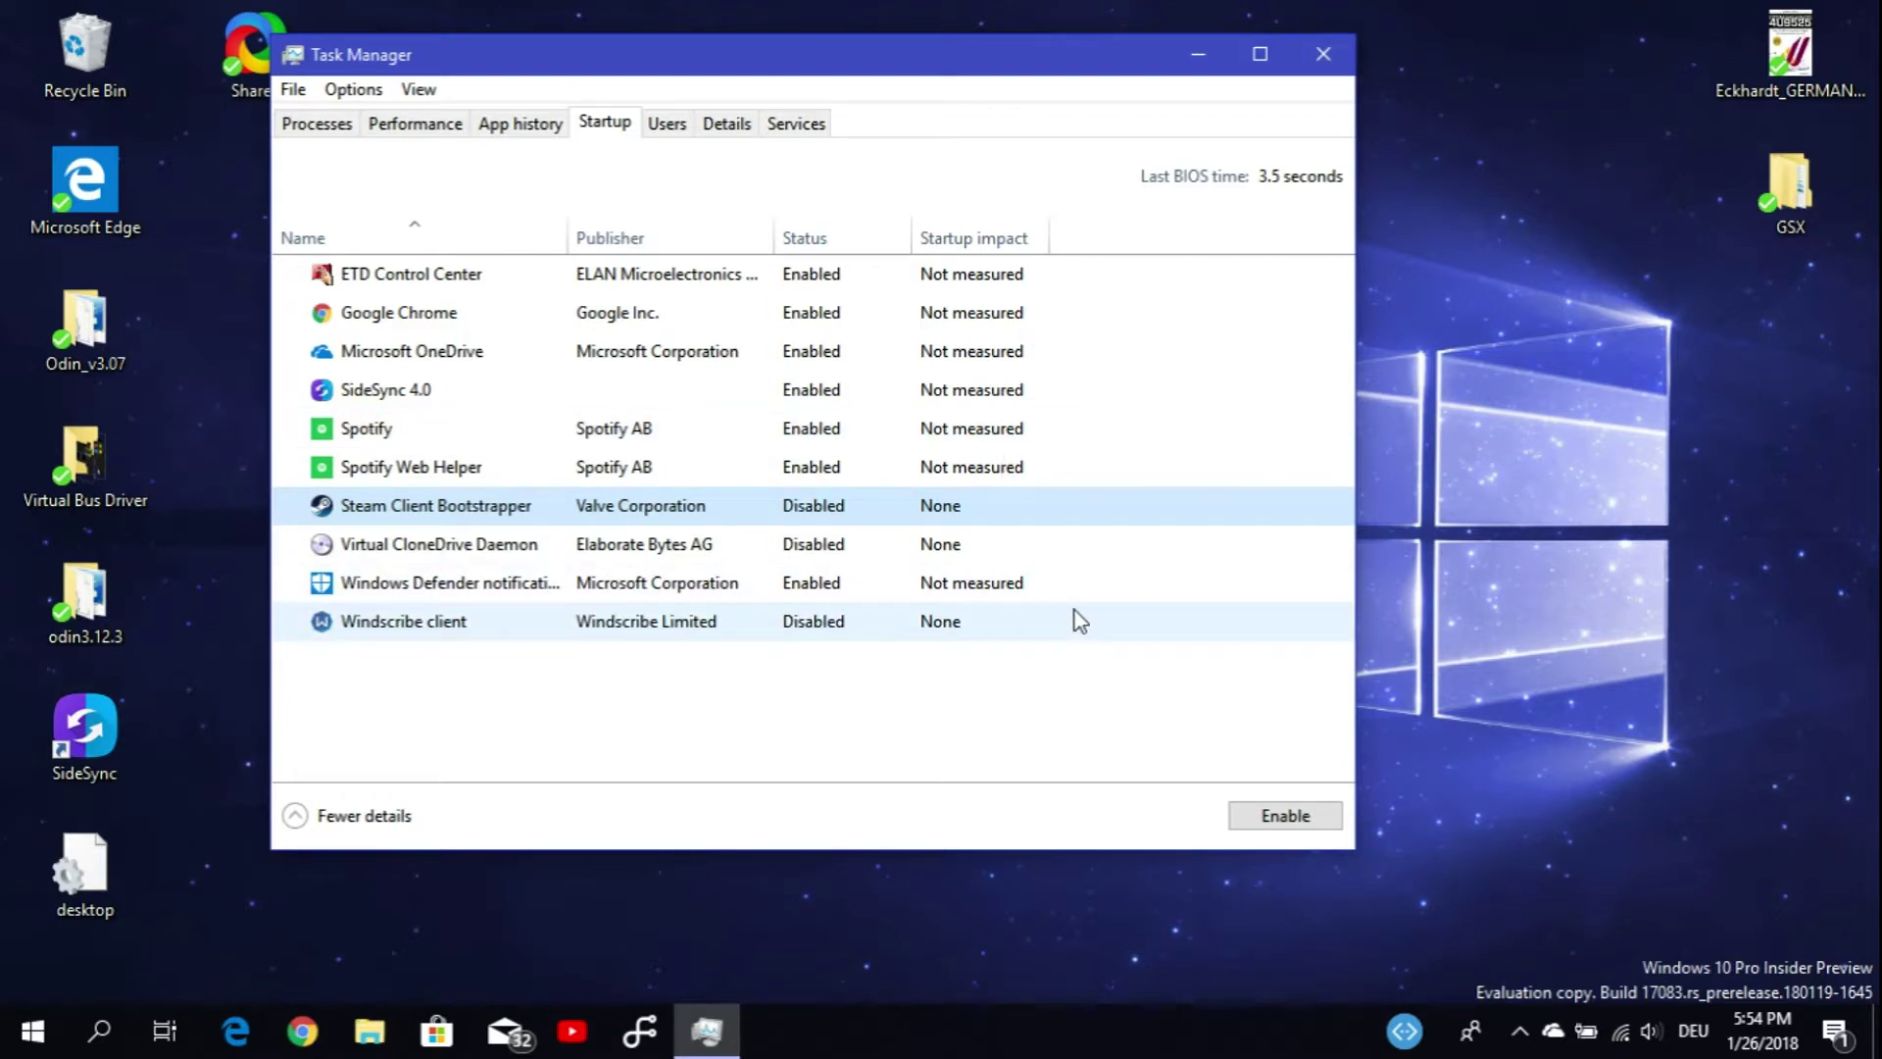
- Close Task Manager and bring up Windows Settings with Win+I
left_click(1319, 66)
key("super+i")
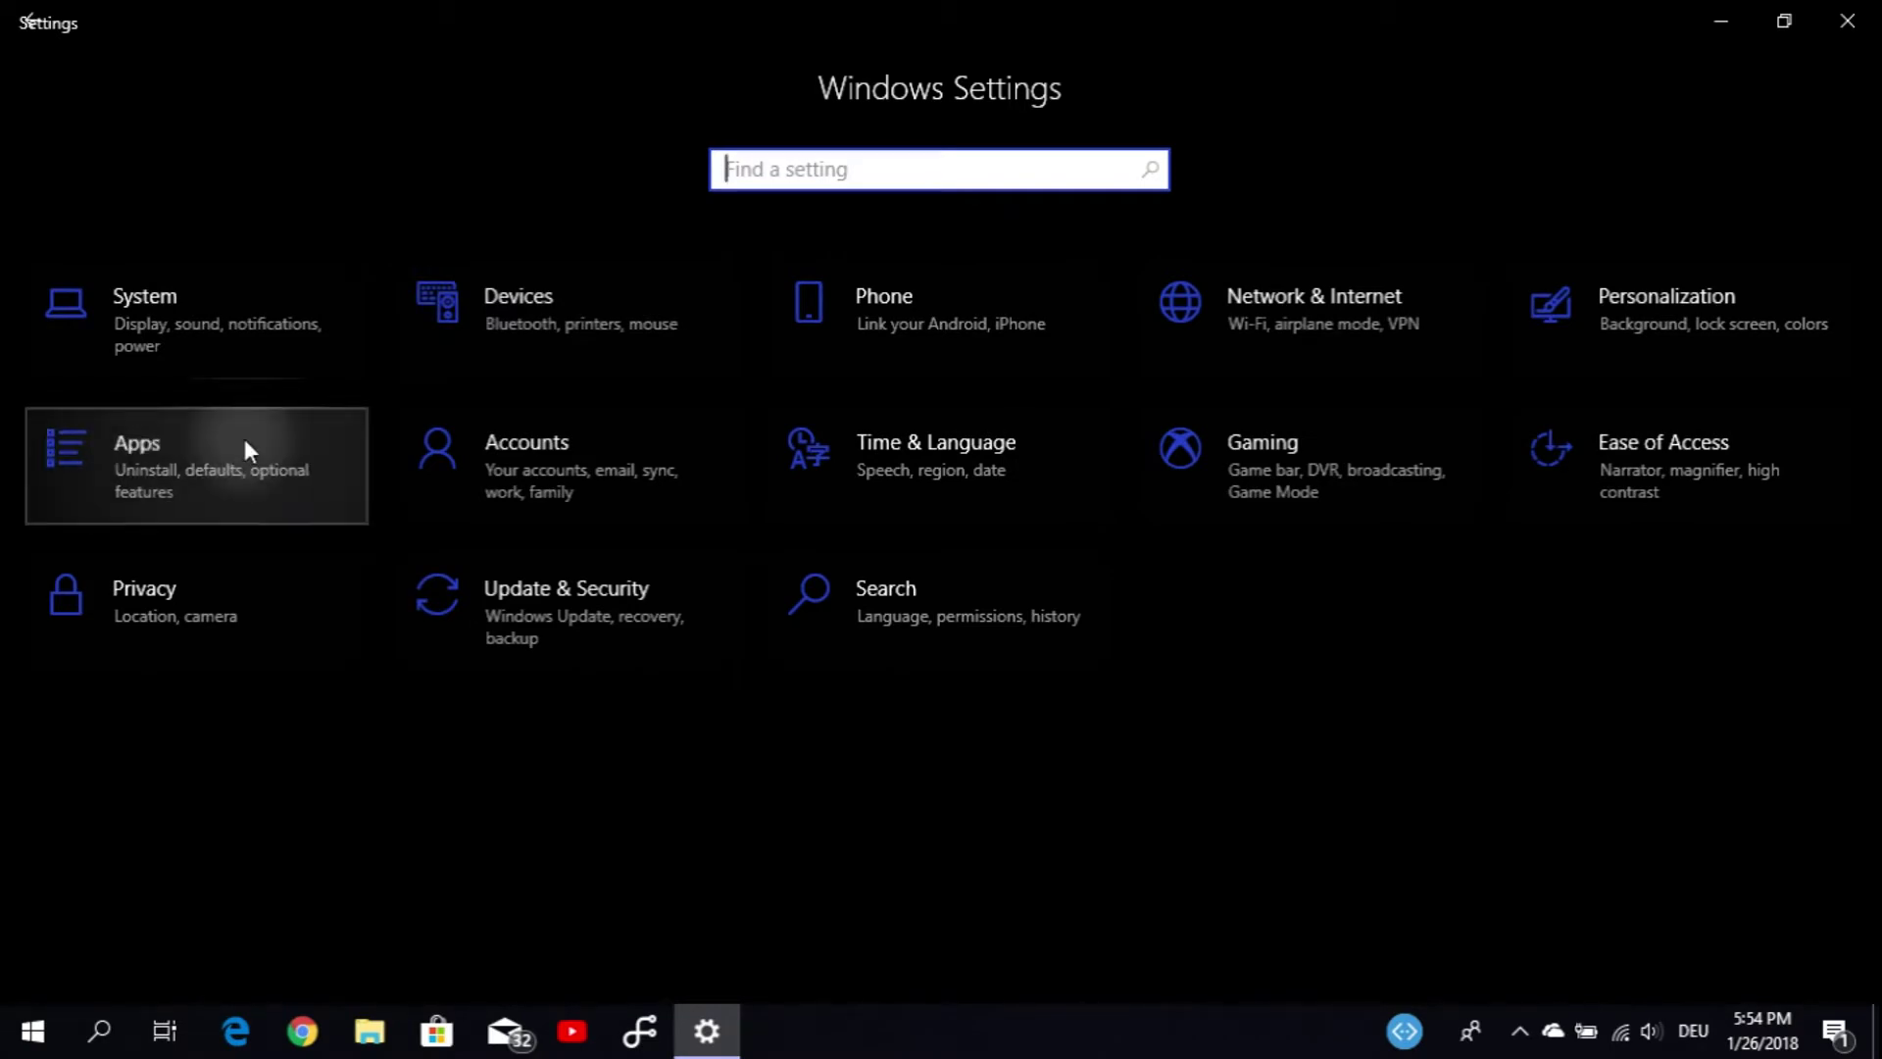
- View the Apps startup toggles in Settings, then close Settings back to the desktop
left_click(245, 438)
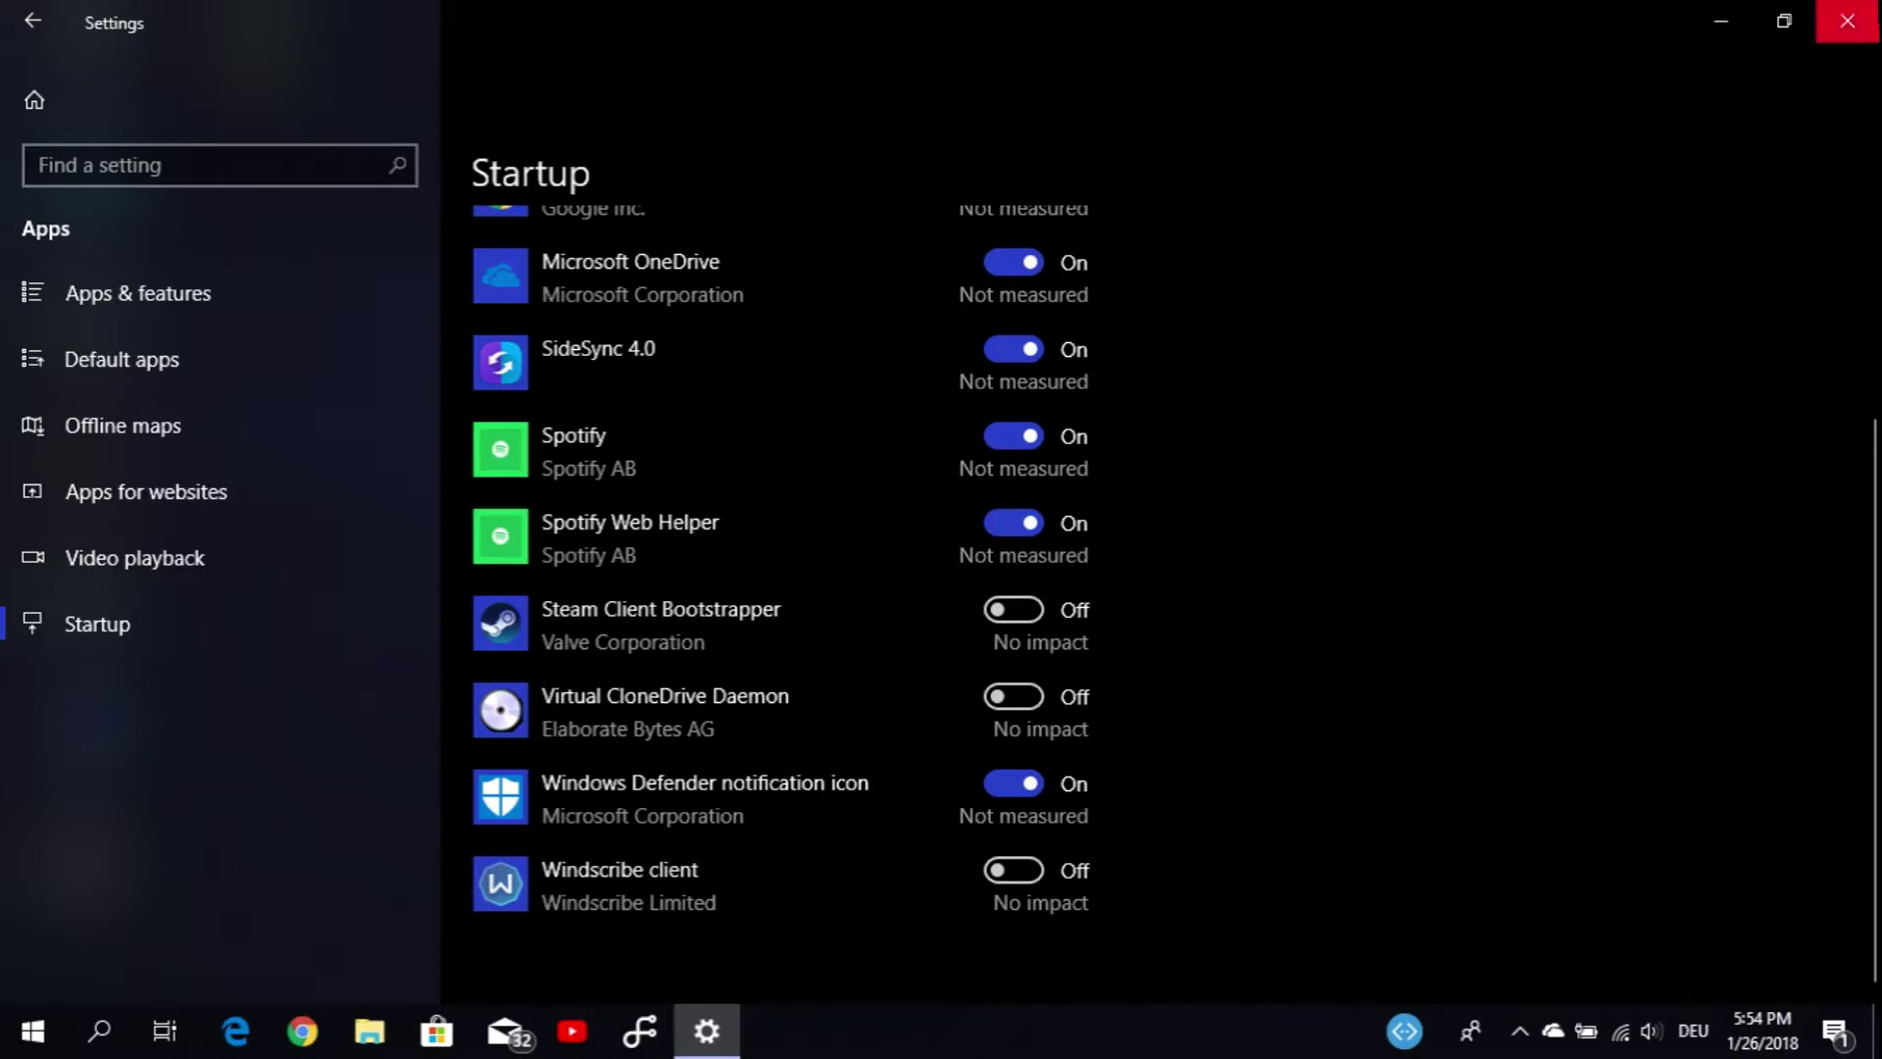
left_click(1847, 21)
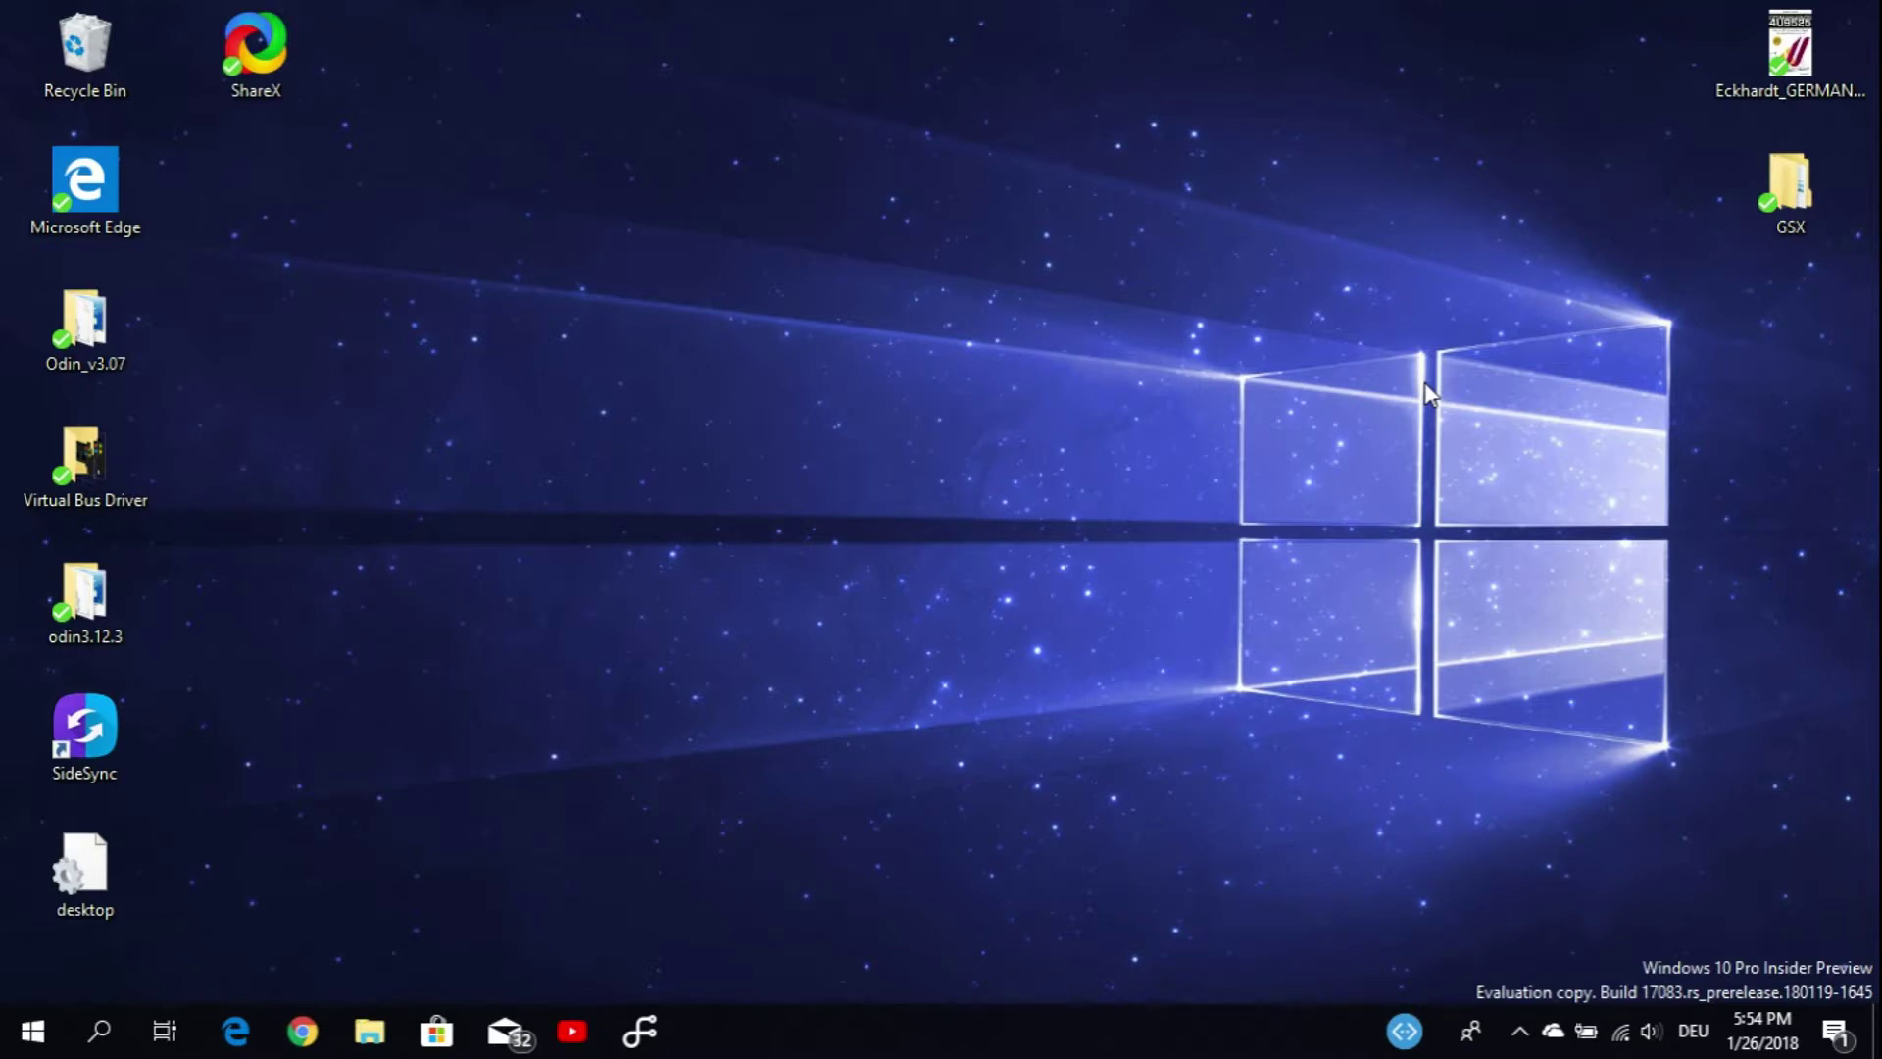
- Reopen Windows Settings with Win+I to reach Apps & features
key("super+i")
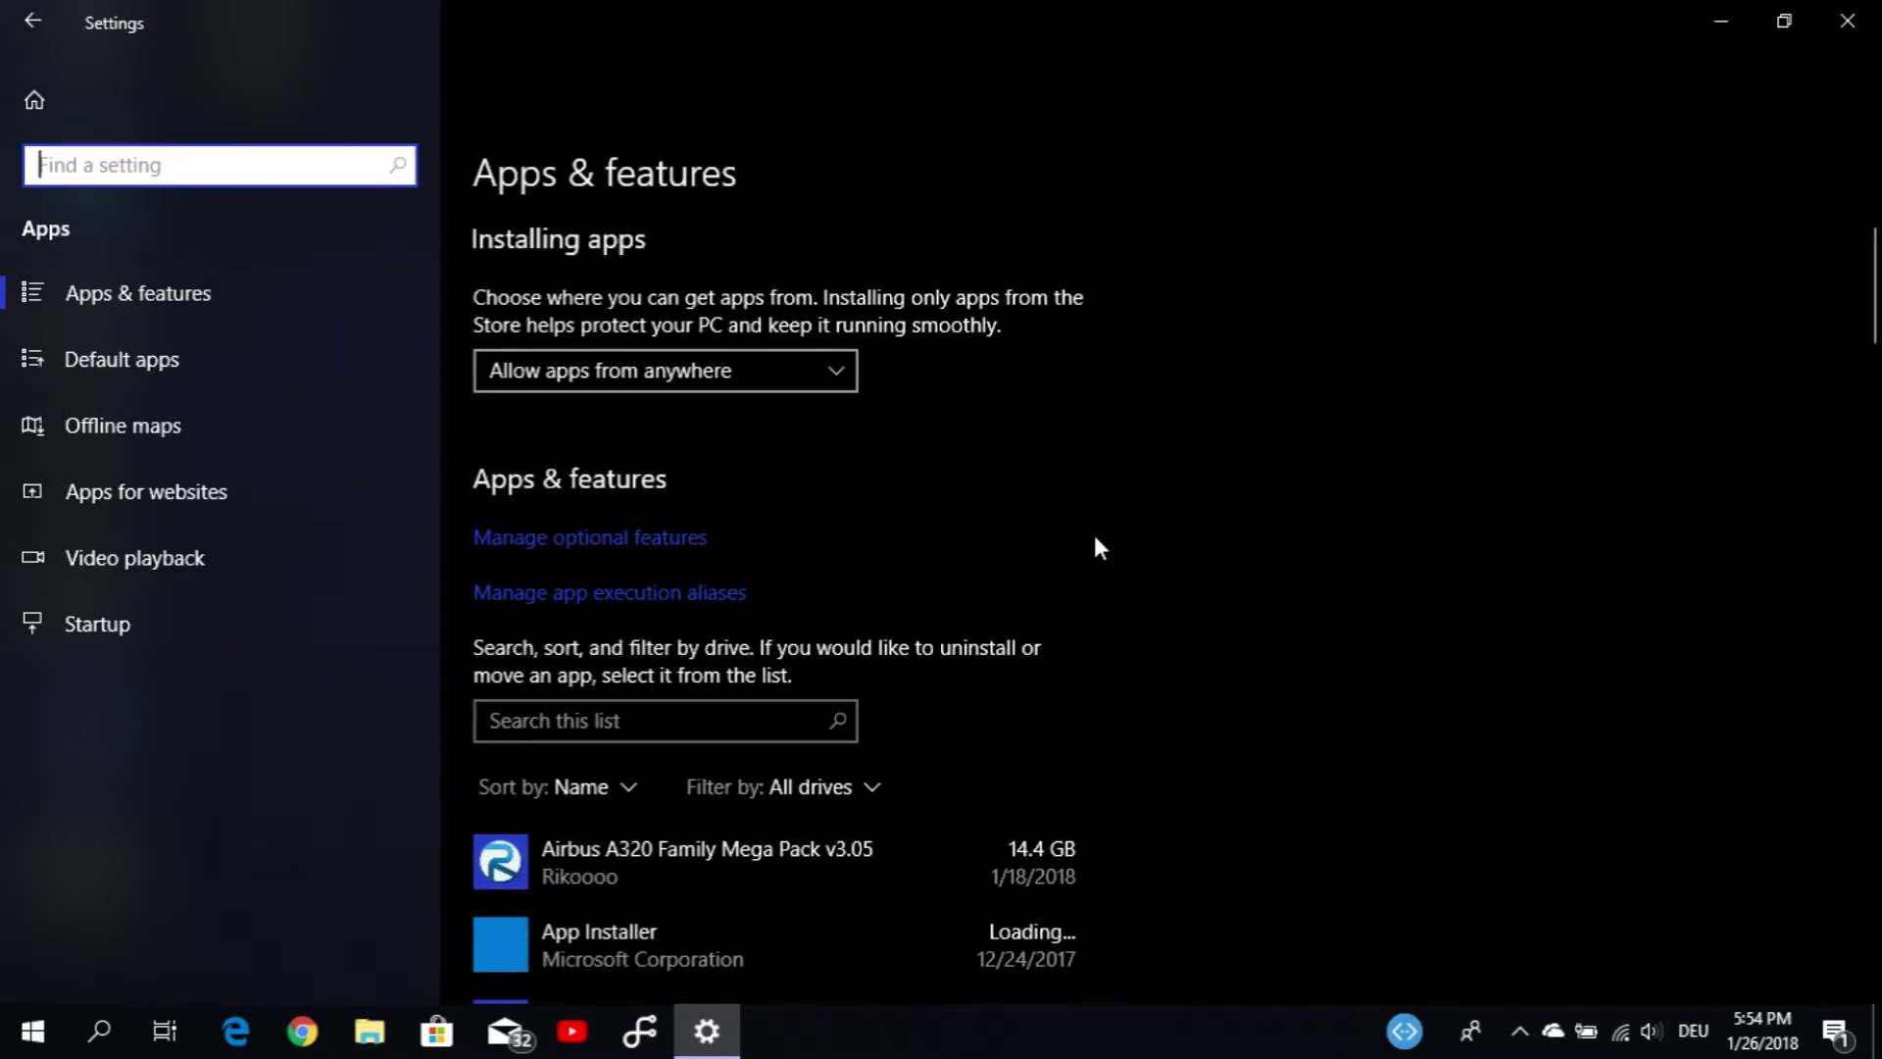
scroll(1460, 694, "down", 2)
scroll(1460, 706, "down", 4)
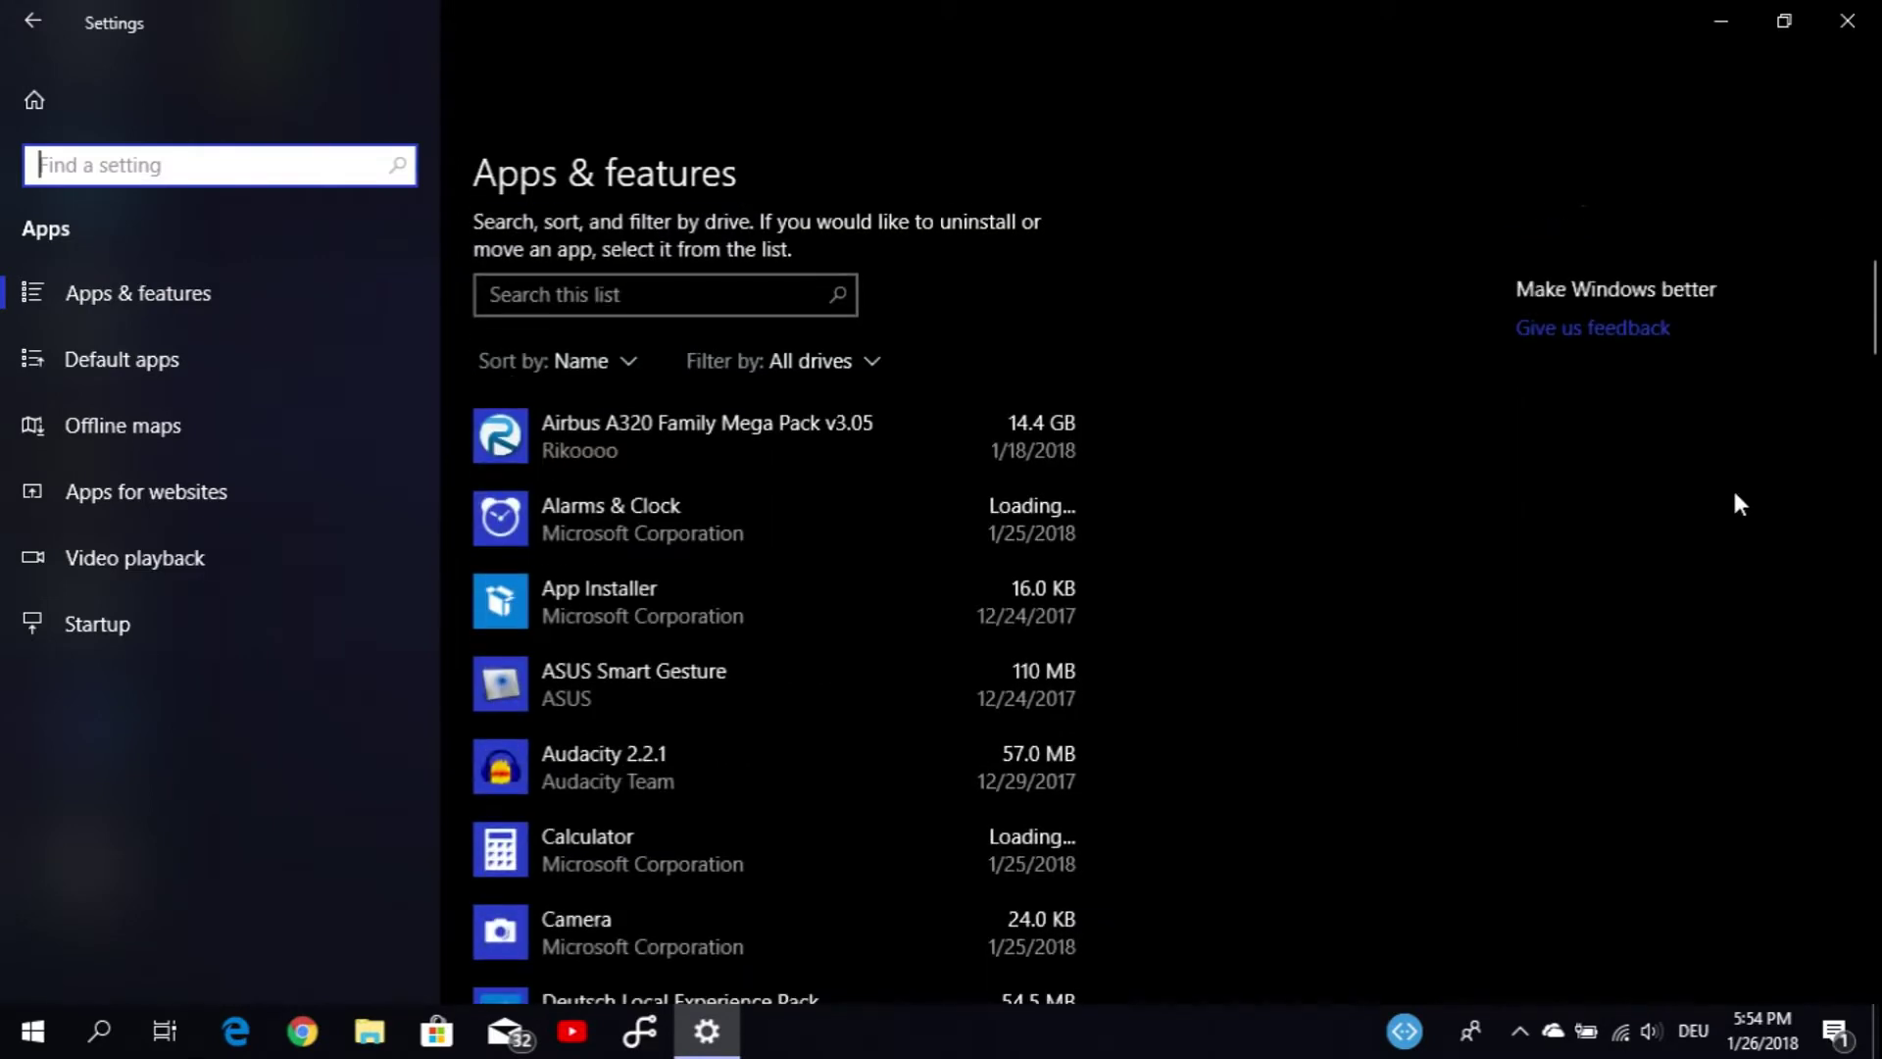
scroll(1732, 500, "down", 2)
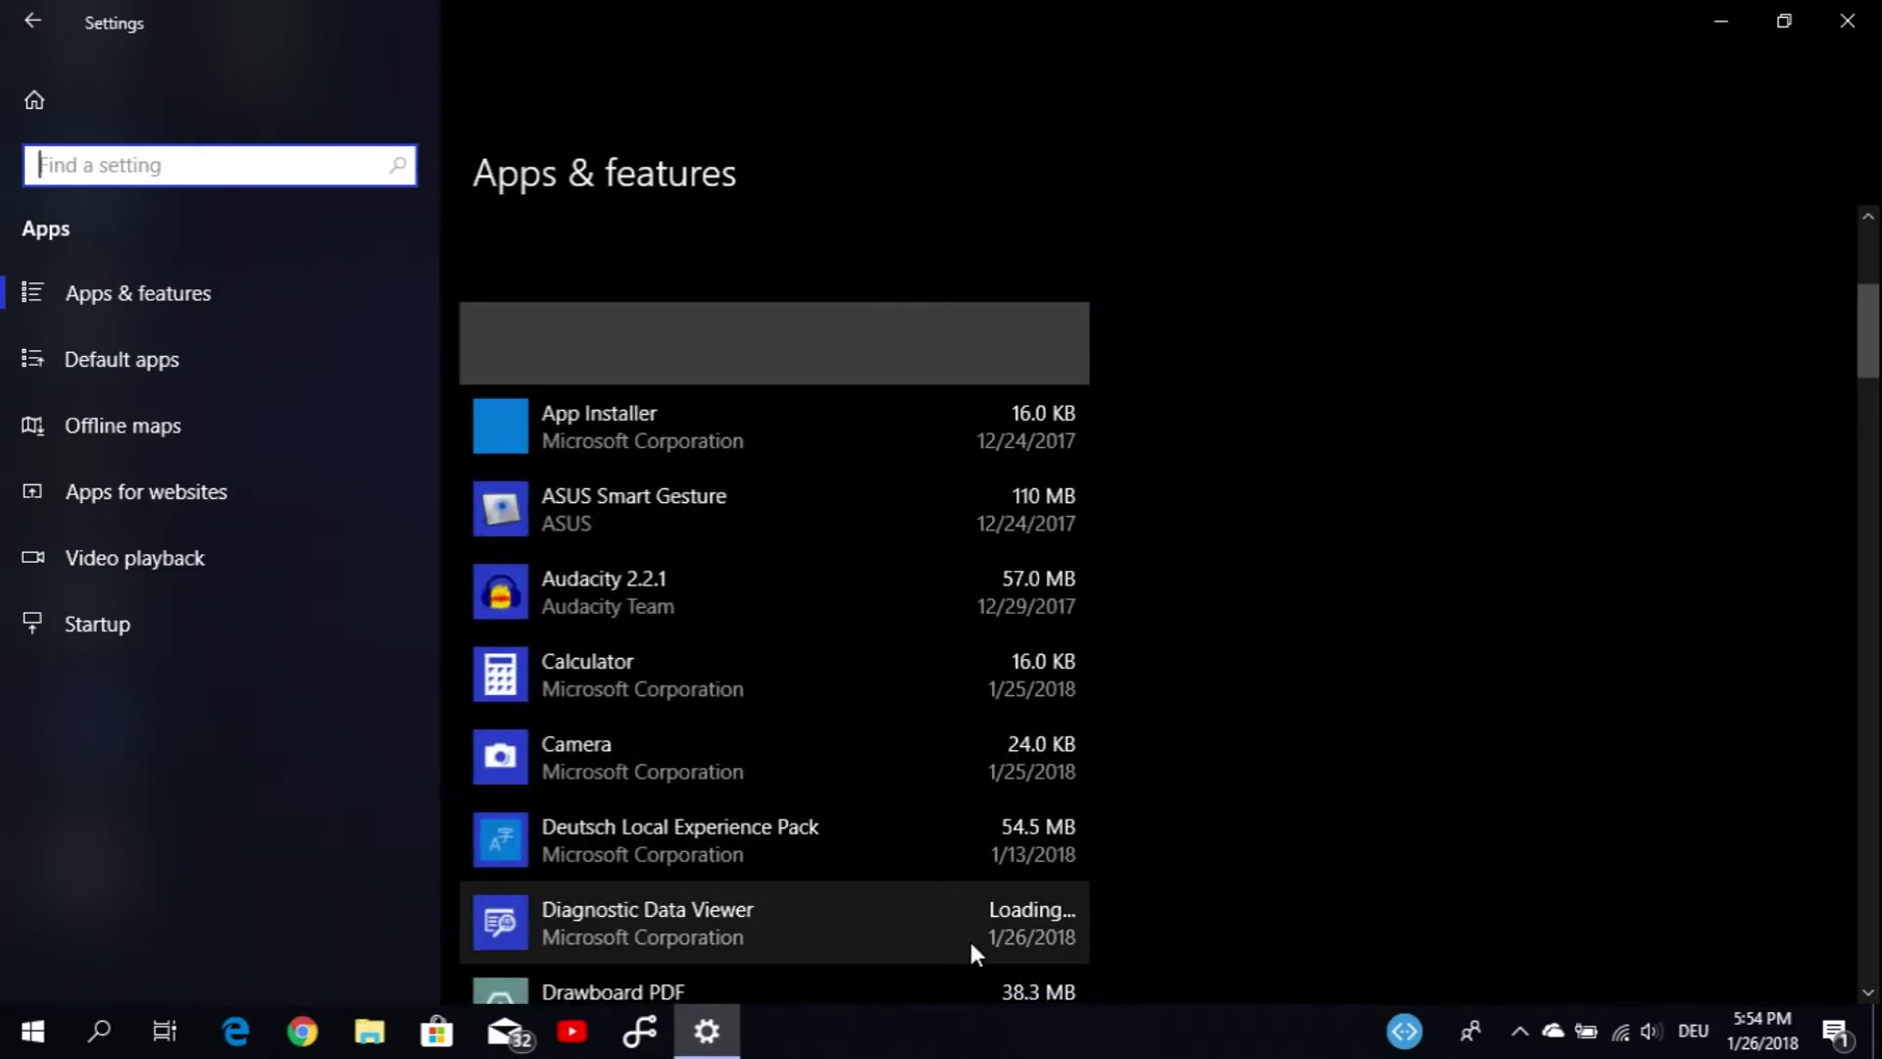
scroll(1081, 480, "up", 3)
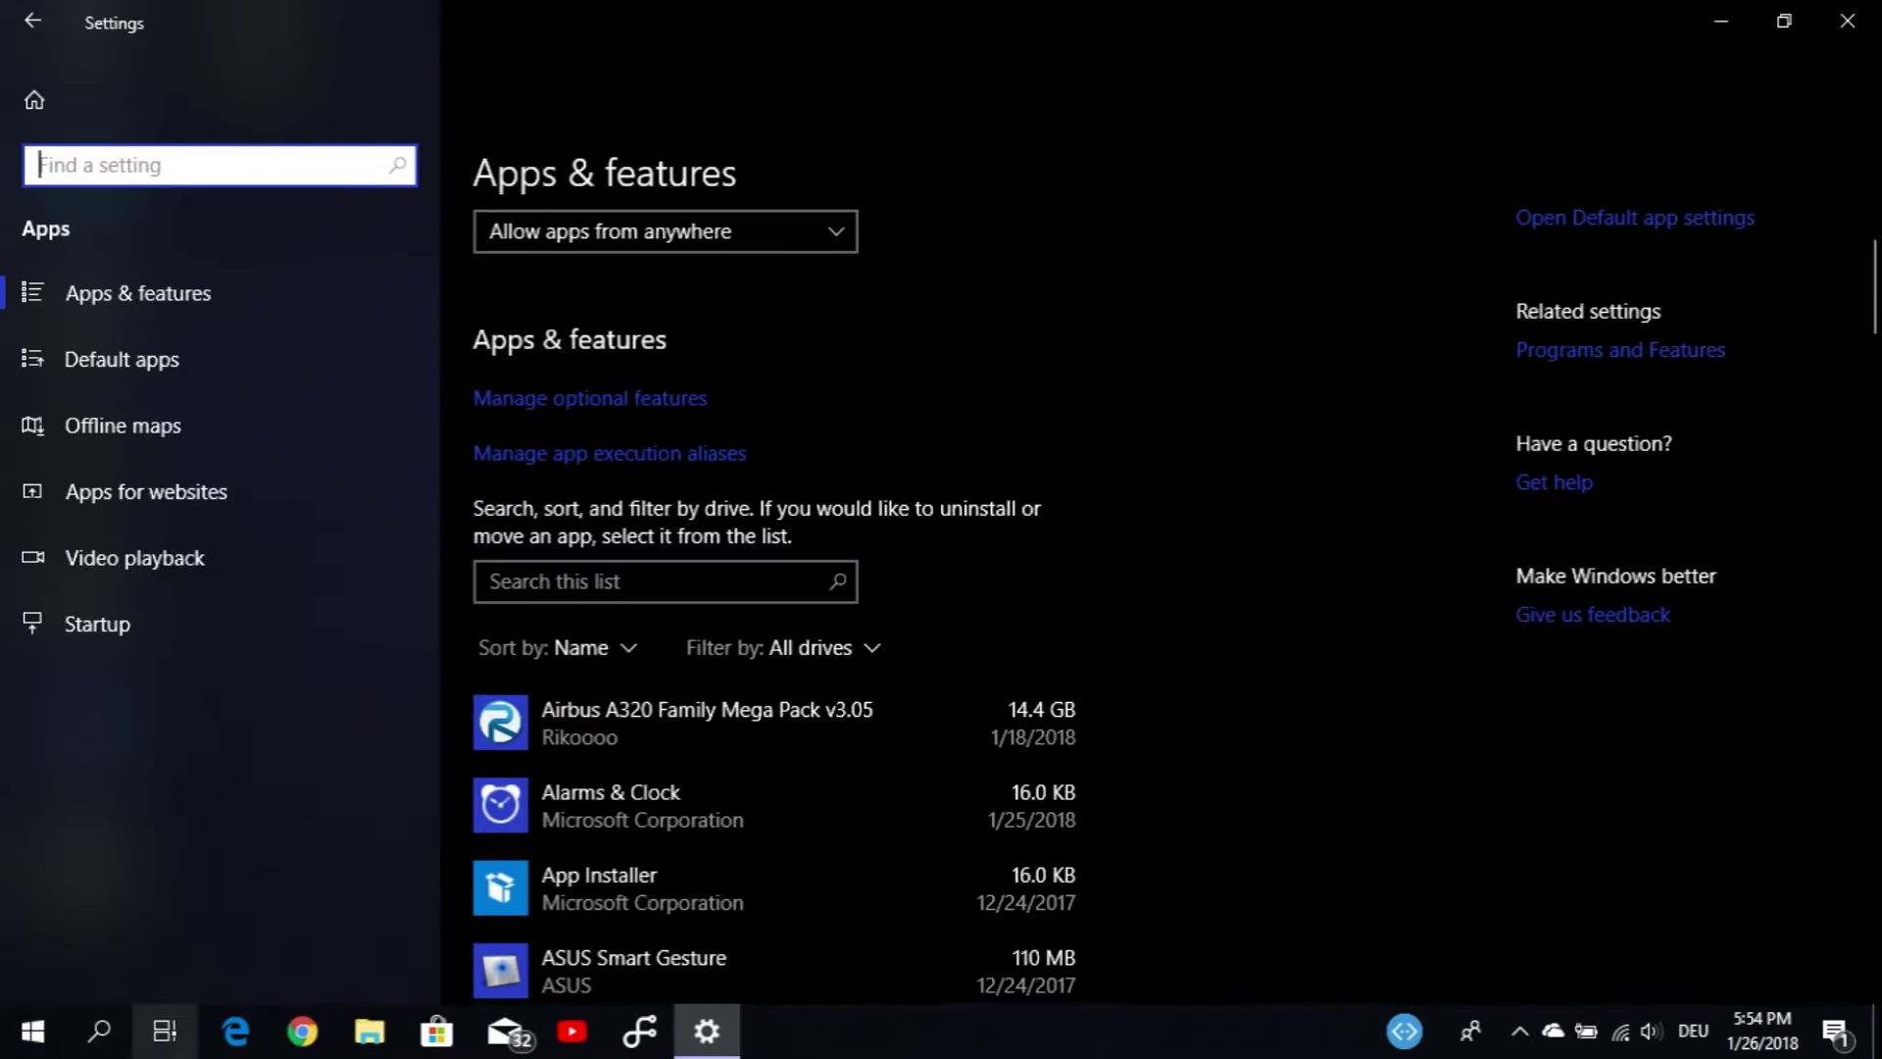
left_click(101, 1033)
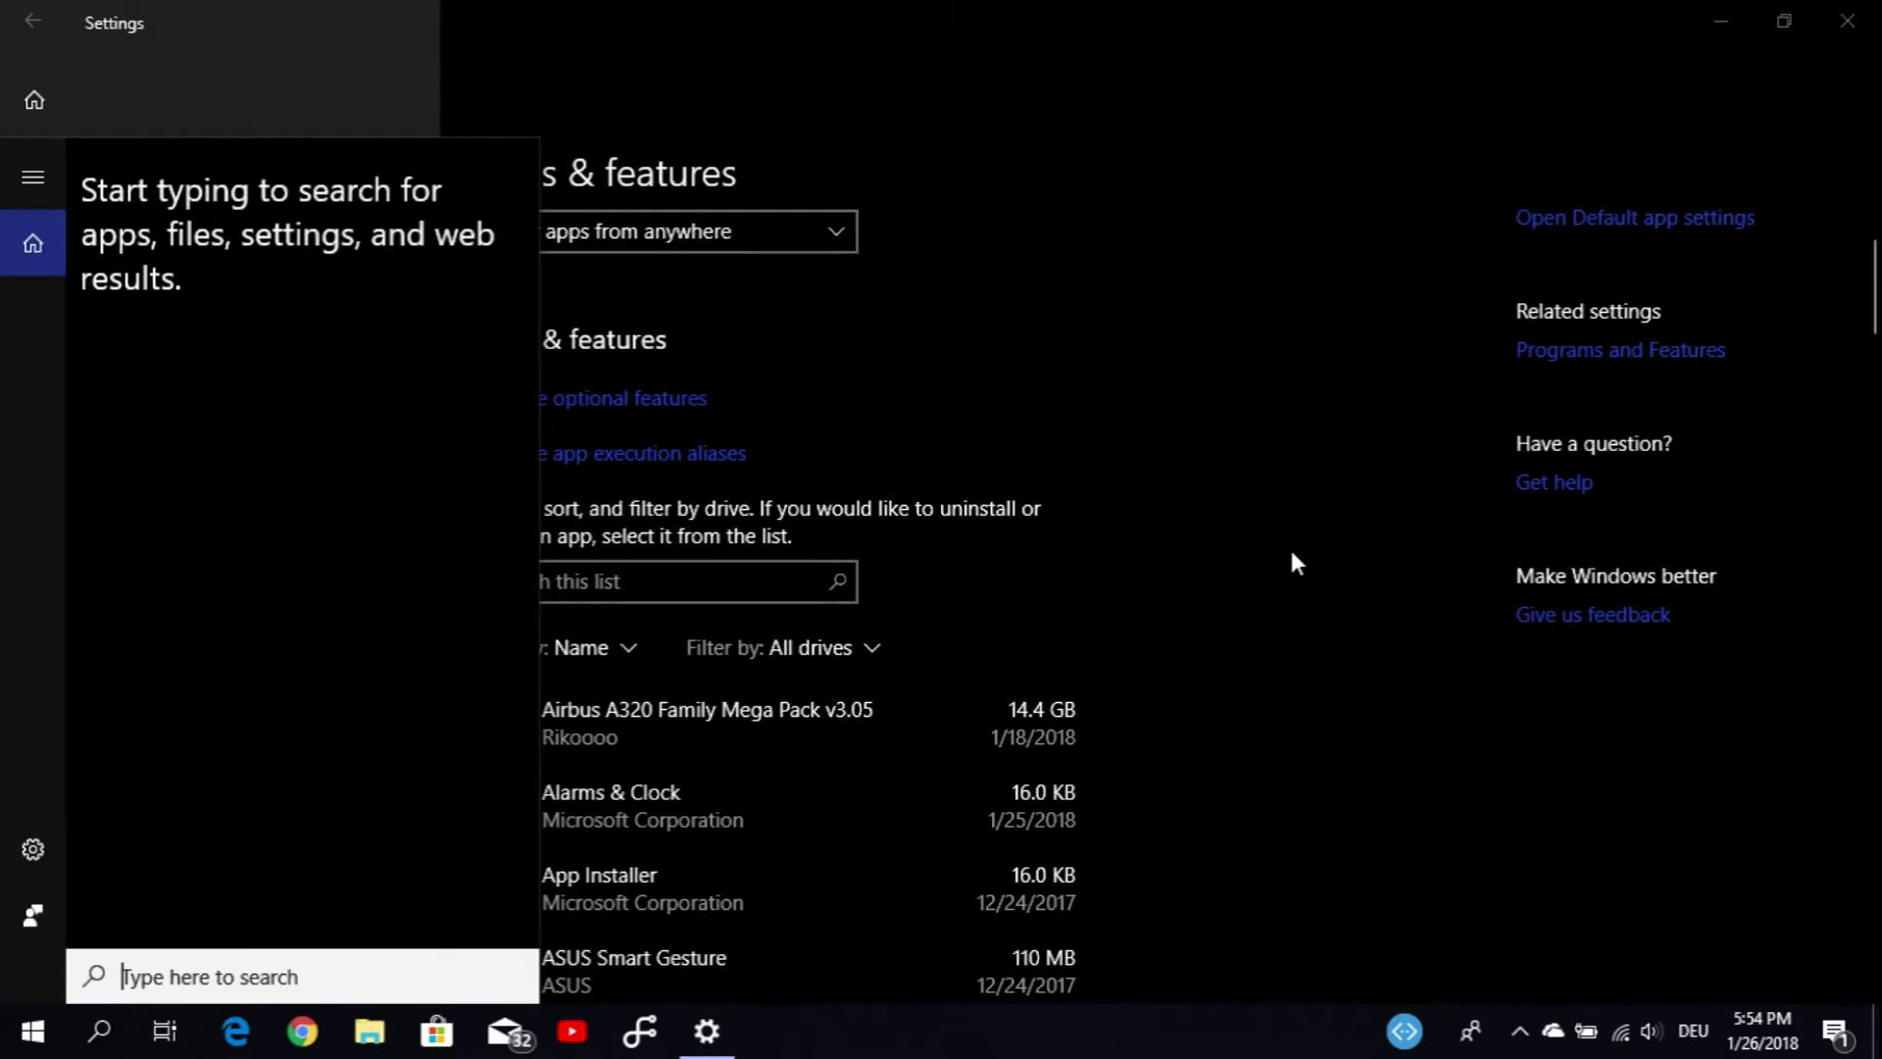
type("co")
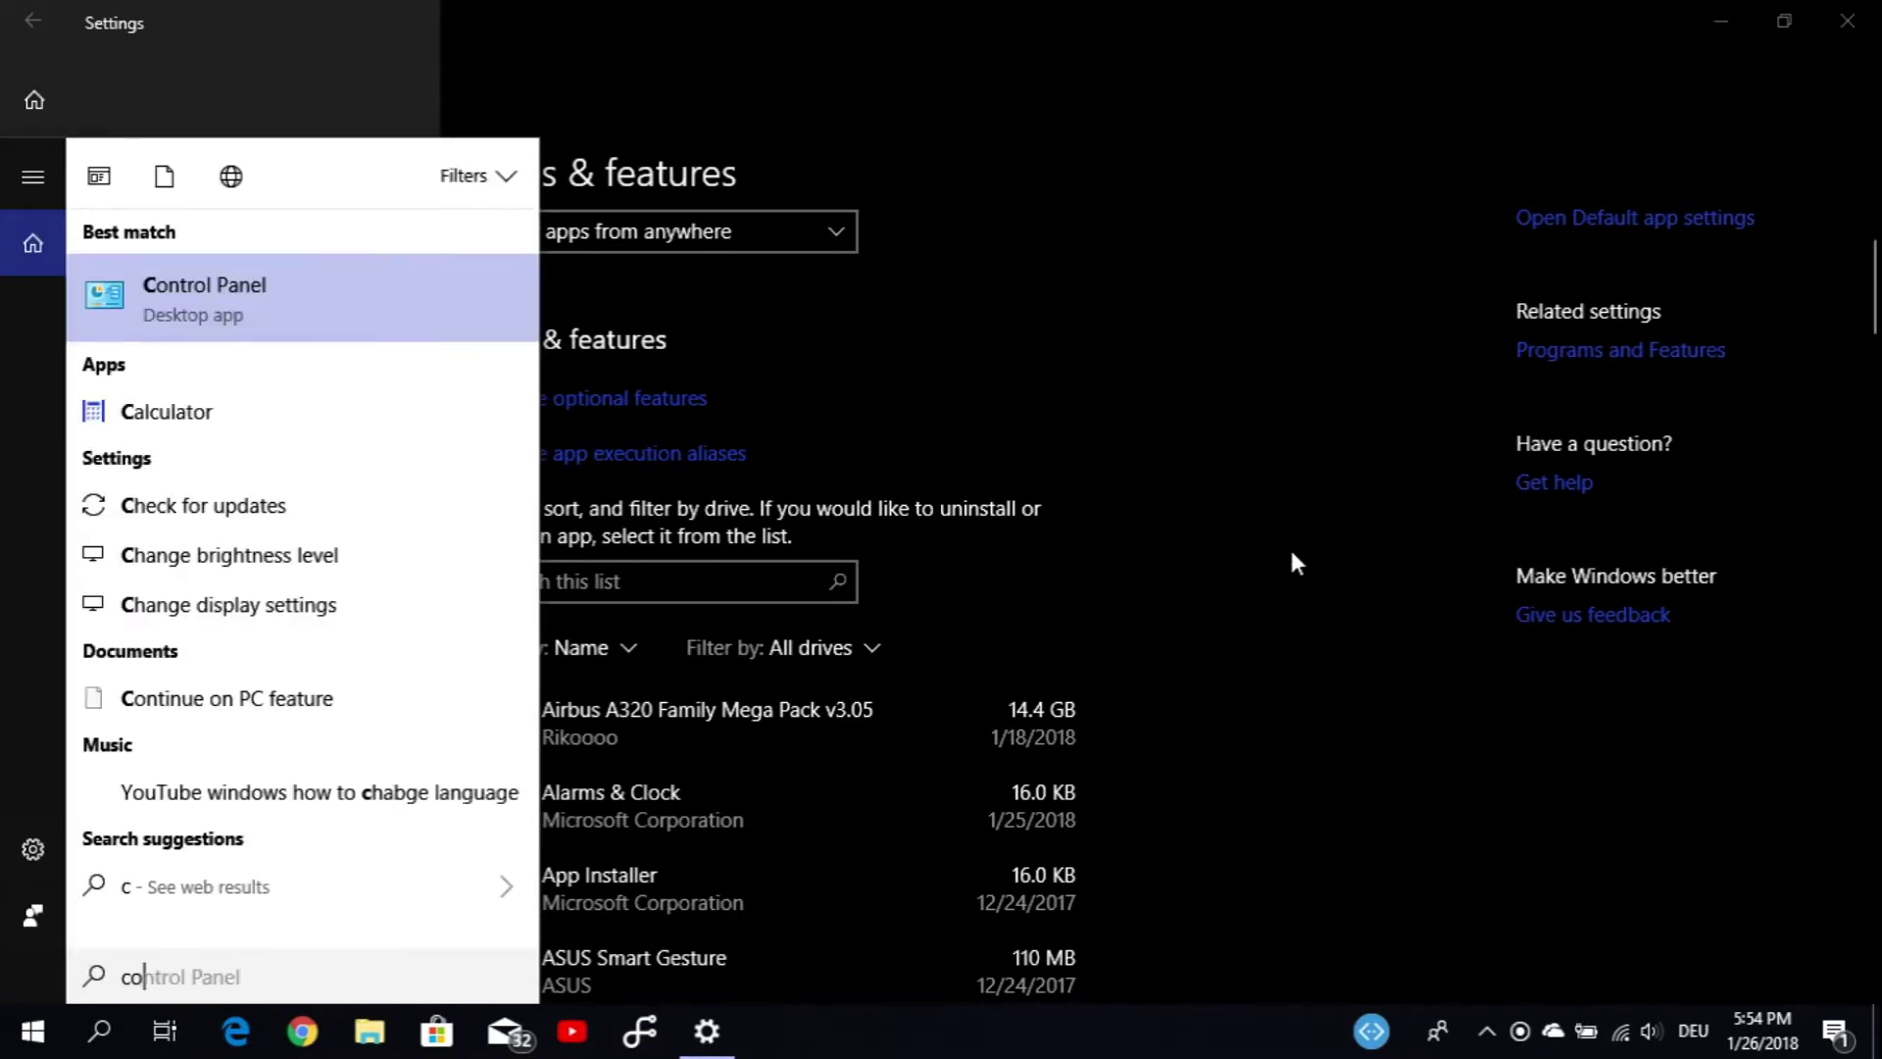
type("ntr")
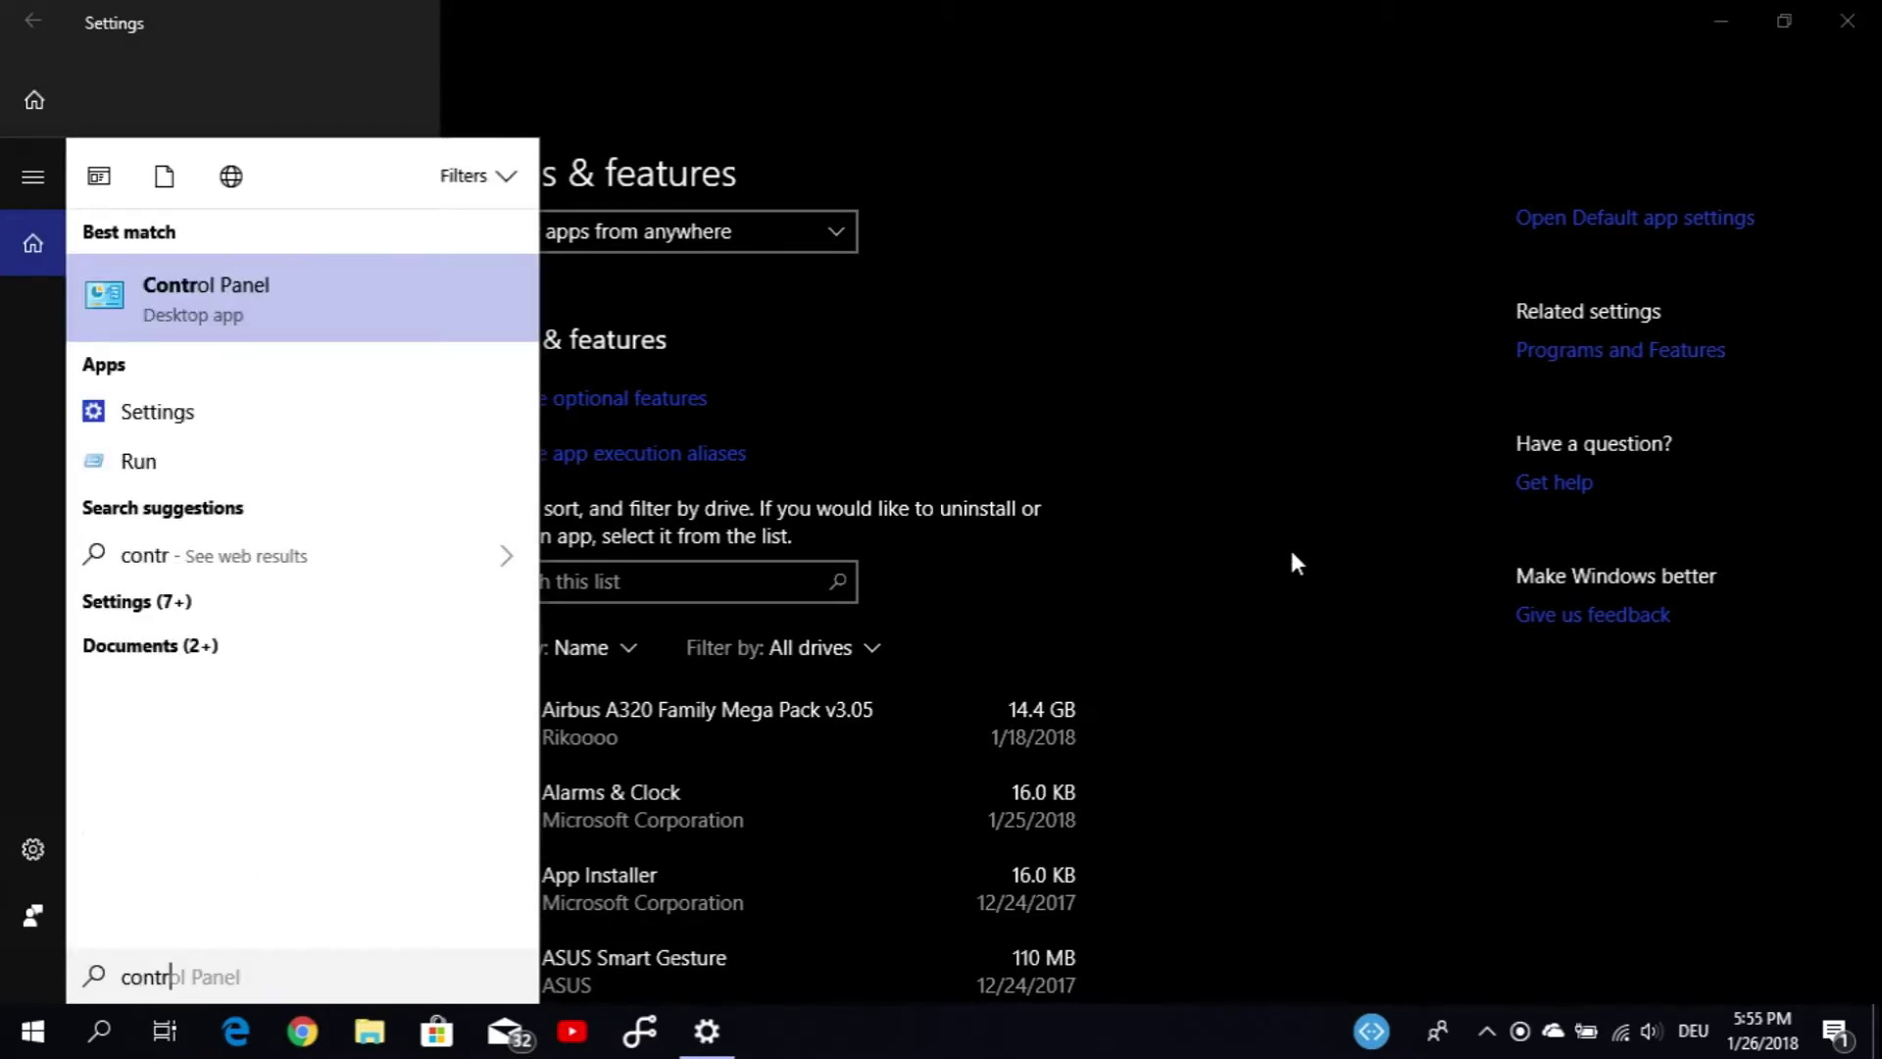
key("Escape")
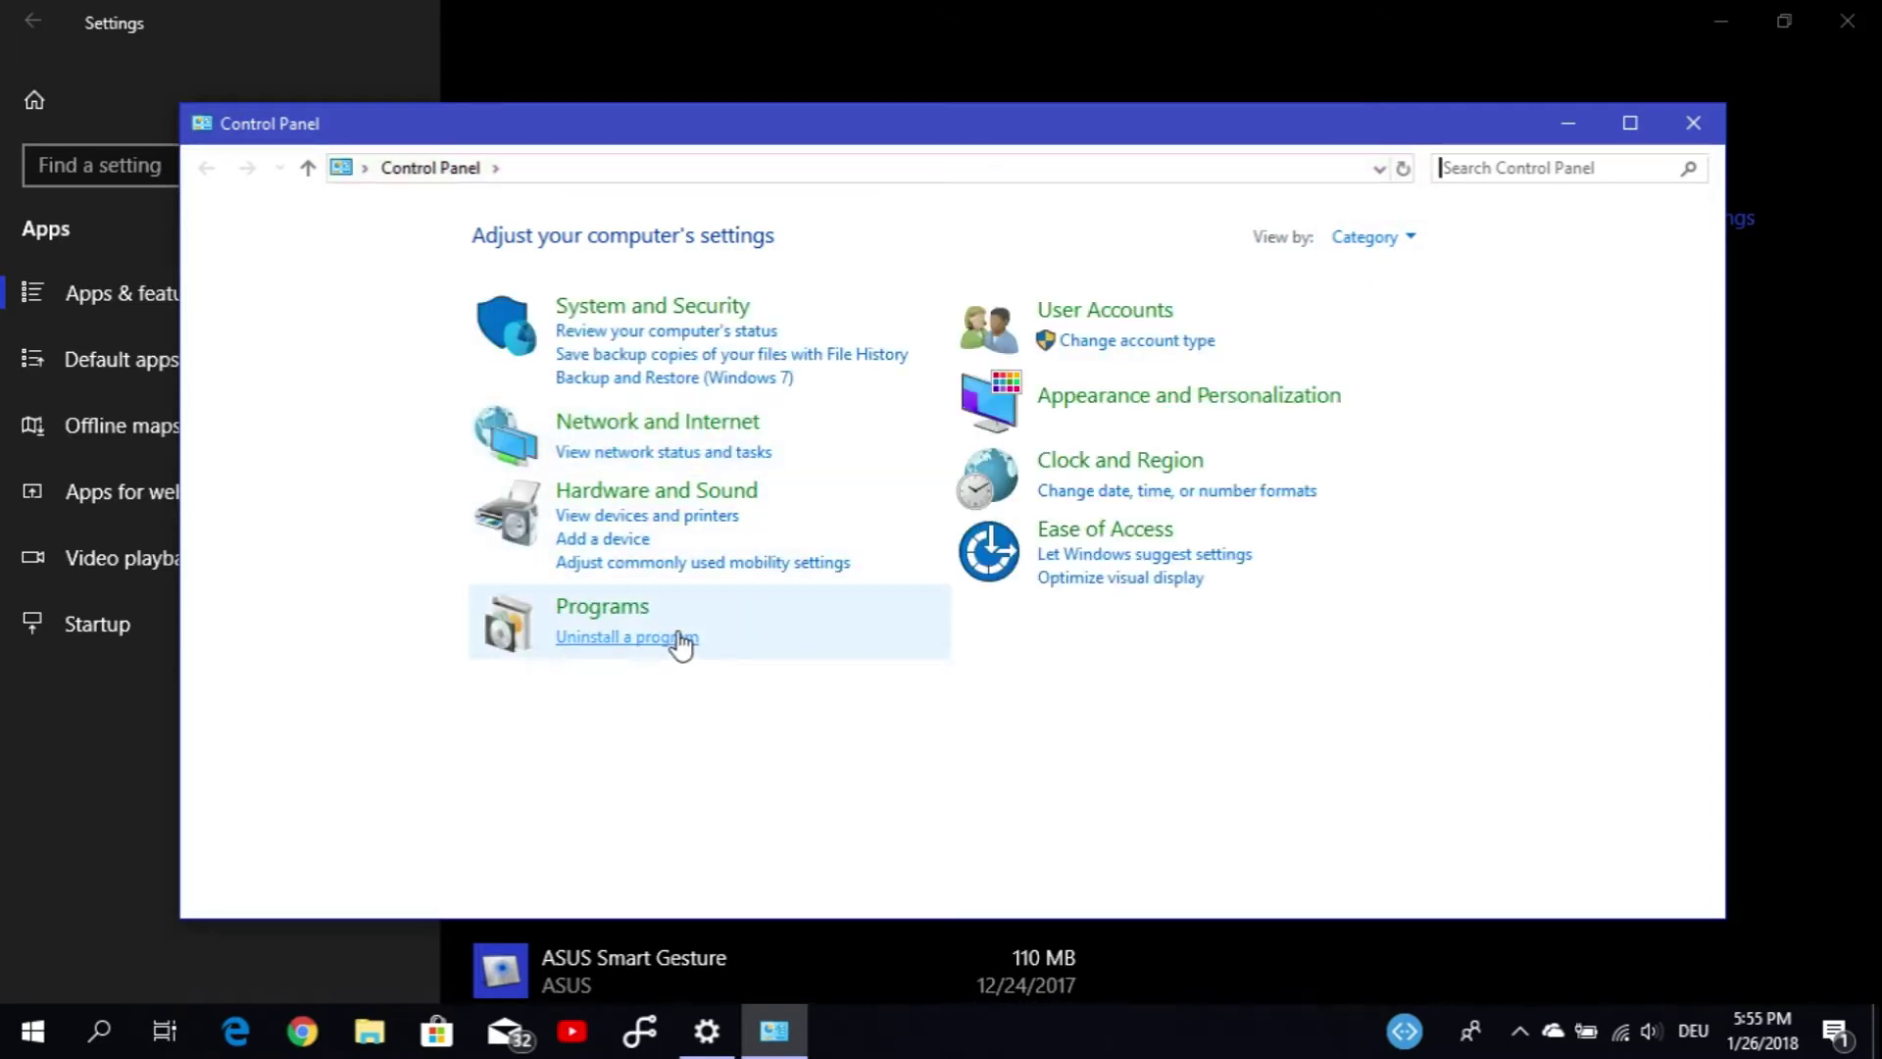
left_click(682, 640)
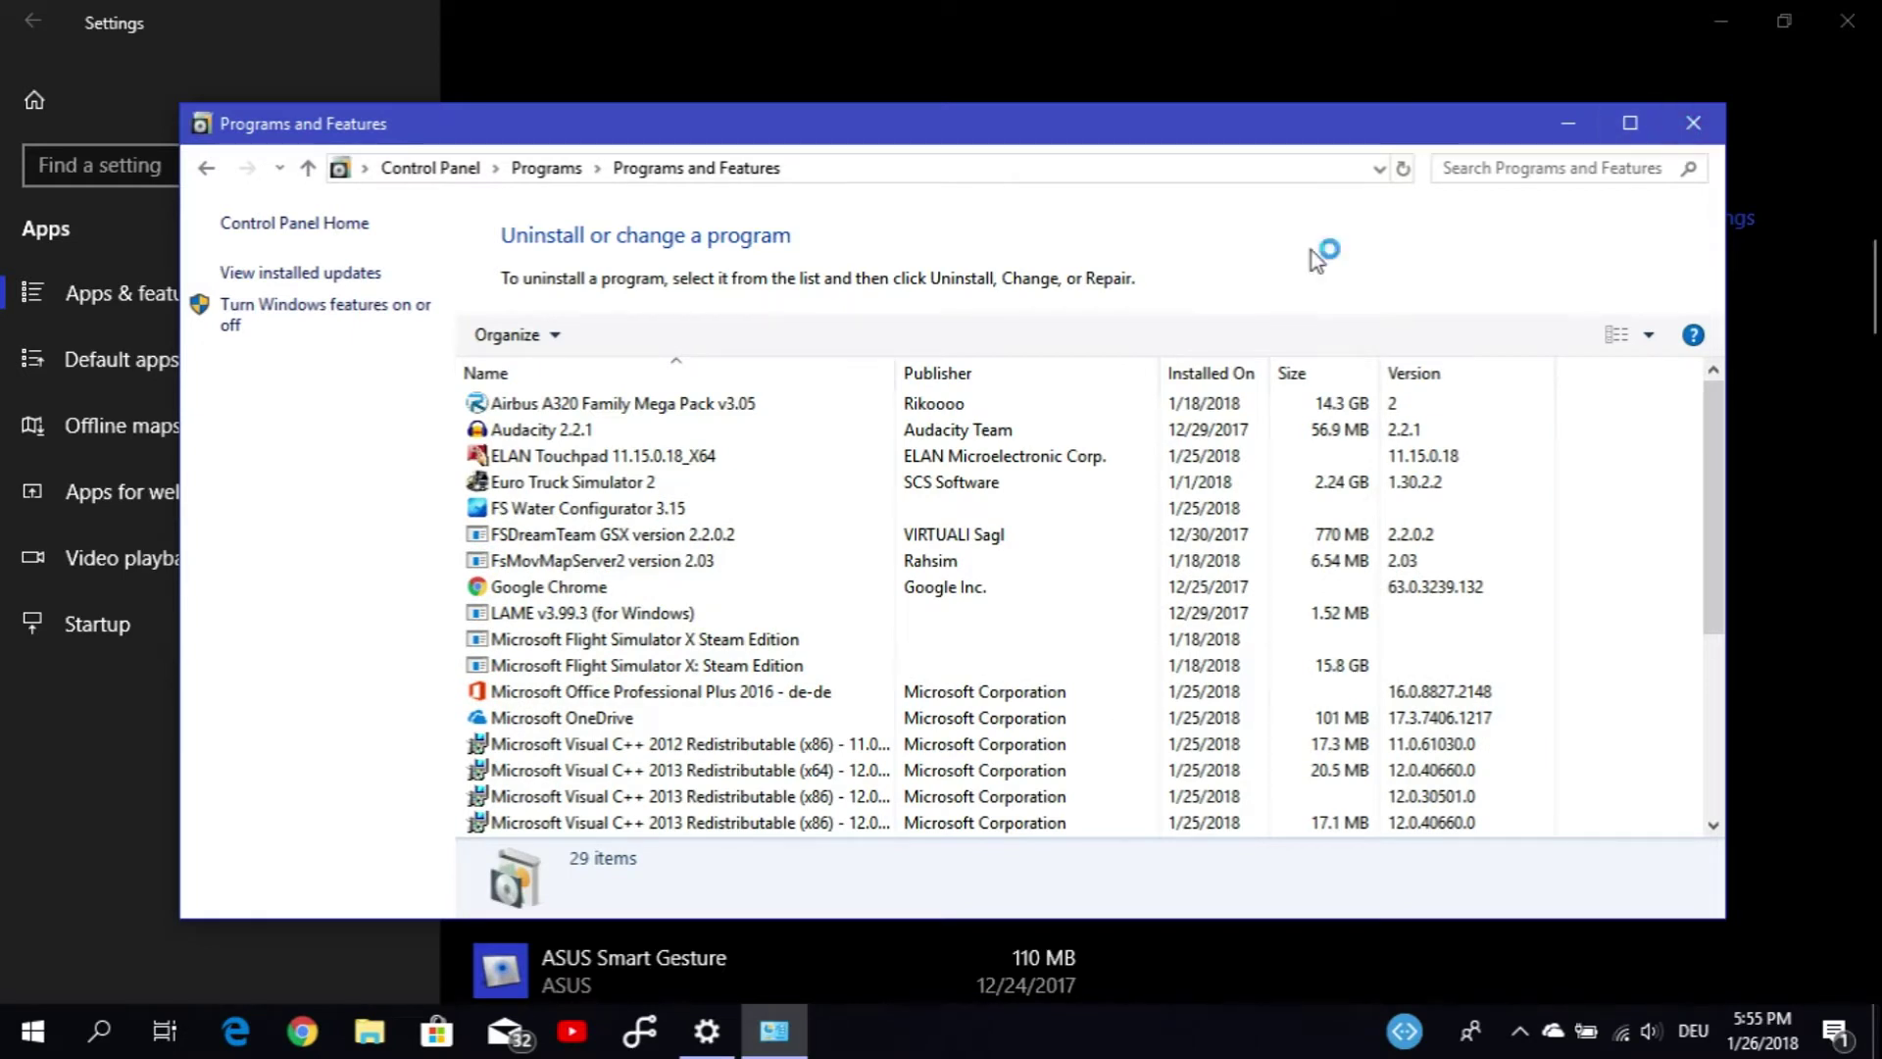
left_click(1693, 121)
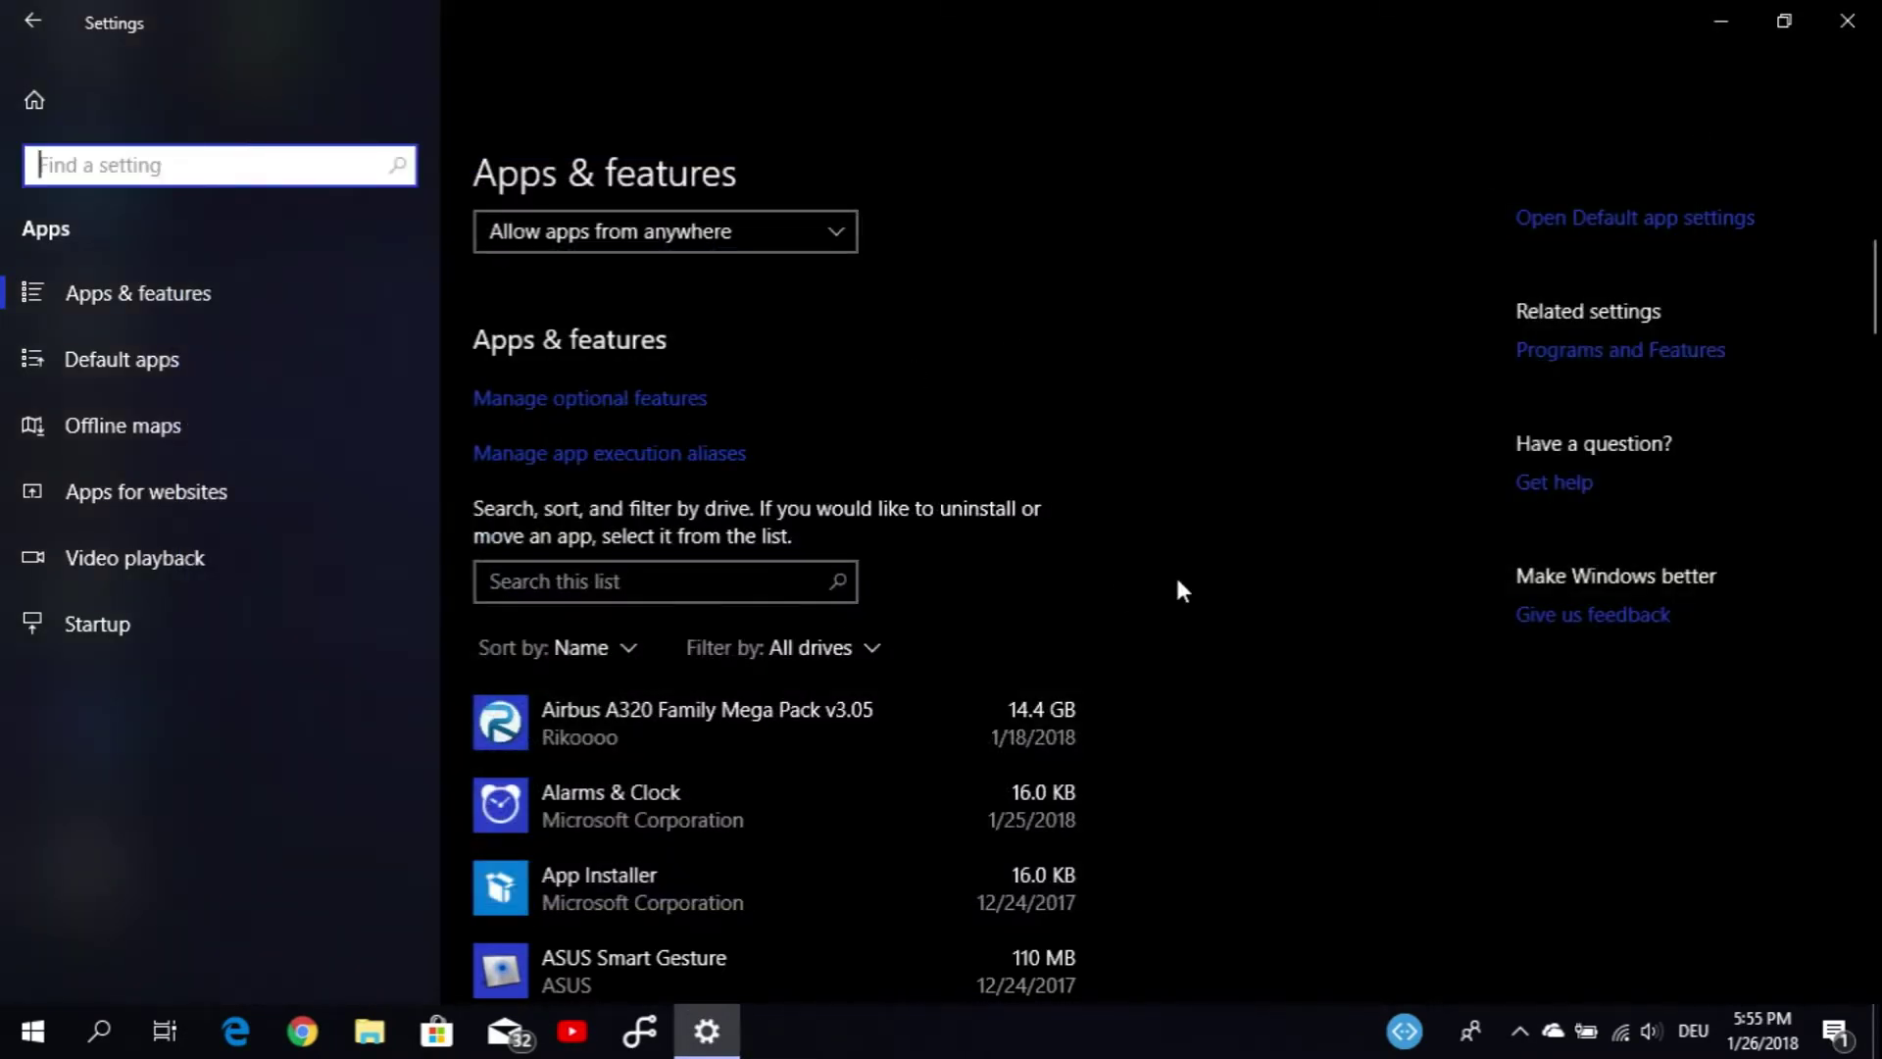
scroll(1179, 590, "down", 1)
scroll(1178, 589, "down", 2)
scroll(1174, 573, "down", 1)
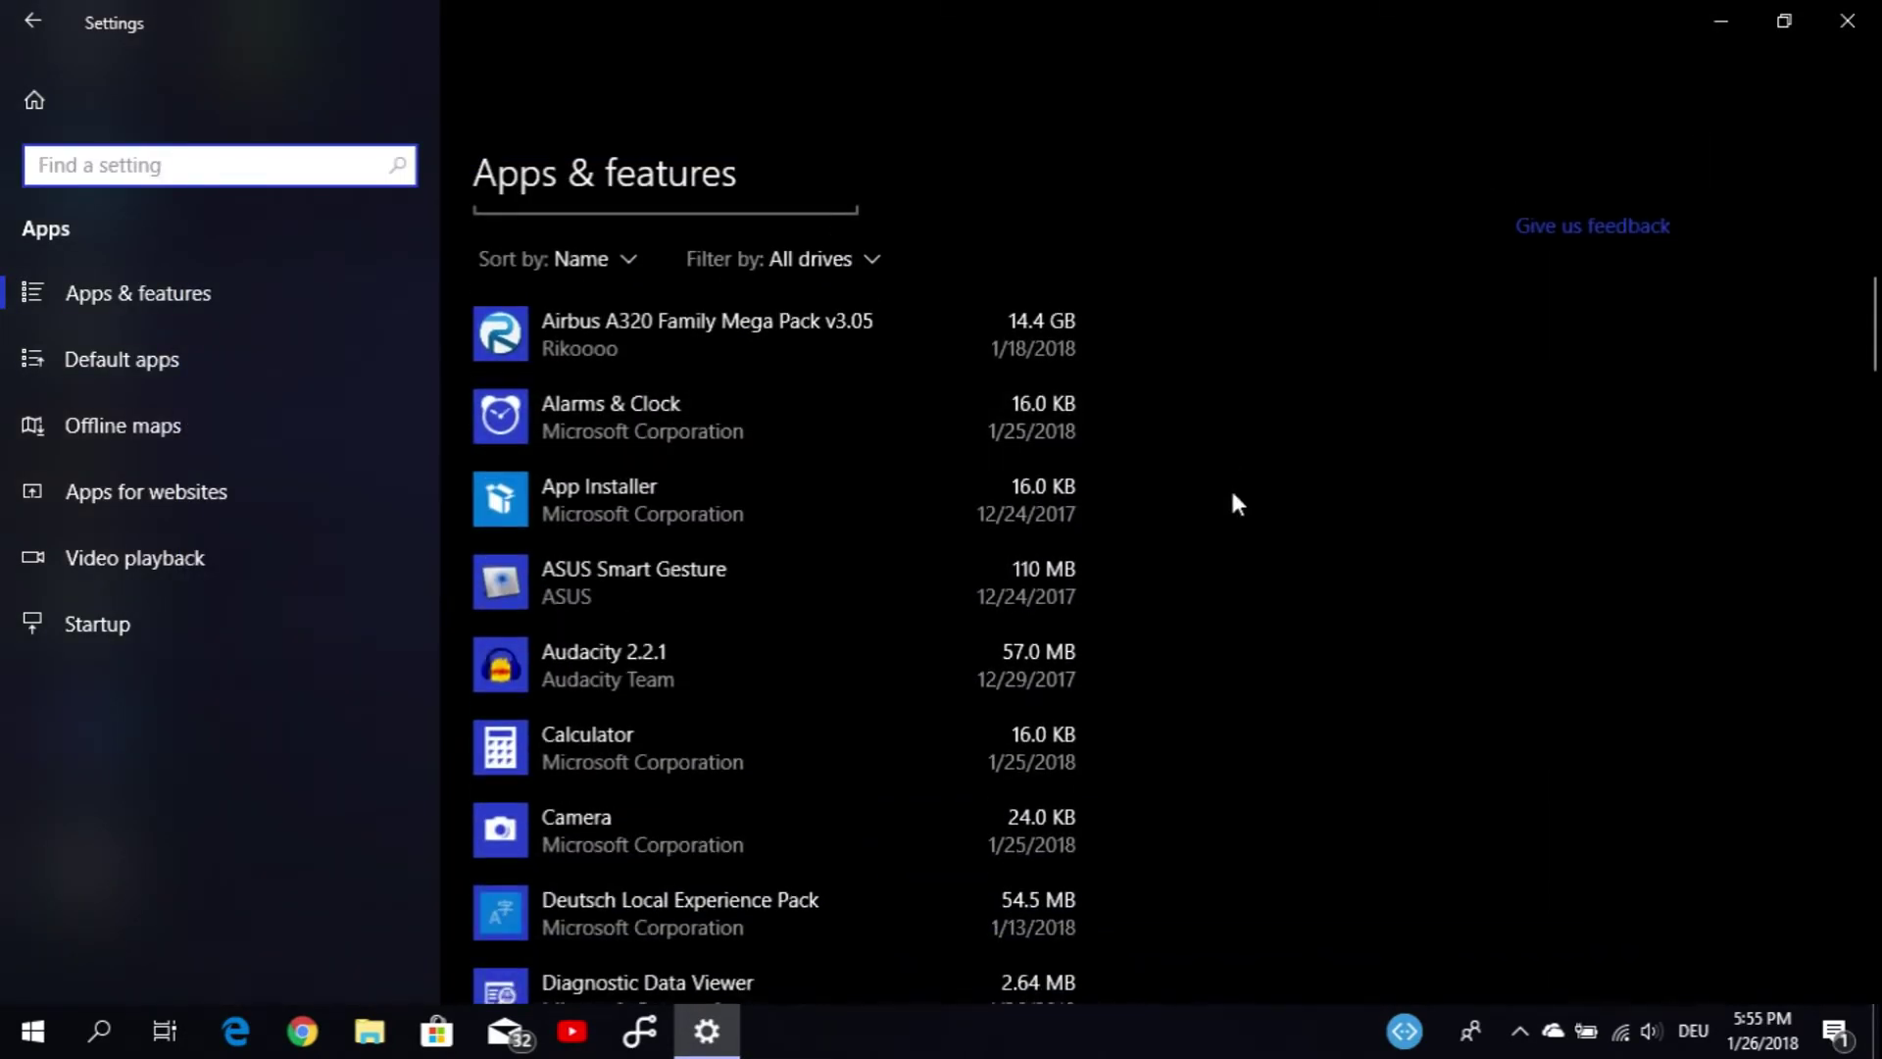
scroll(1231, 487, "up", 1)
scroll(1231, 486, "up", 1)
scroll(1176, 509, "down", 1)
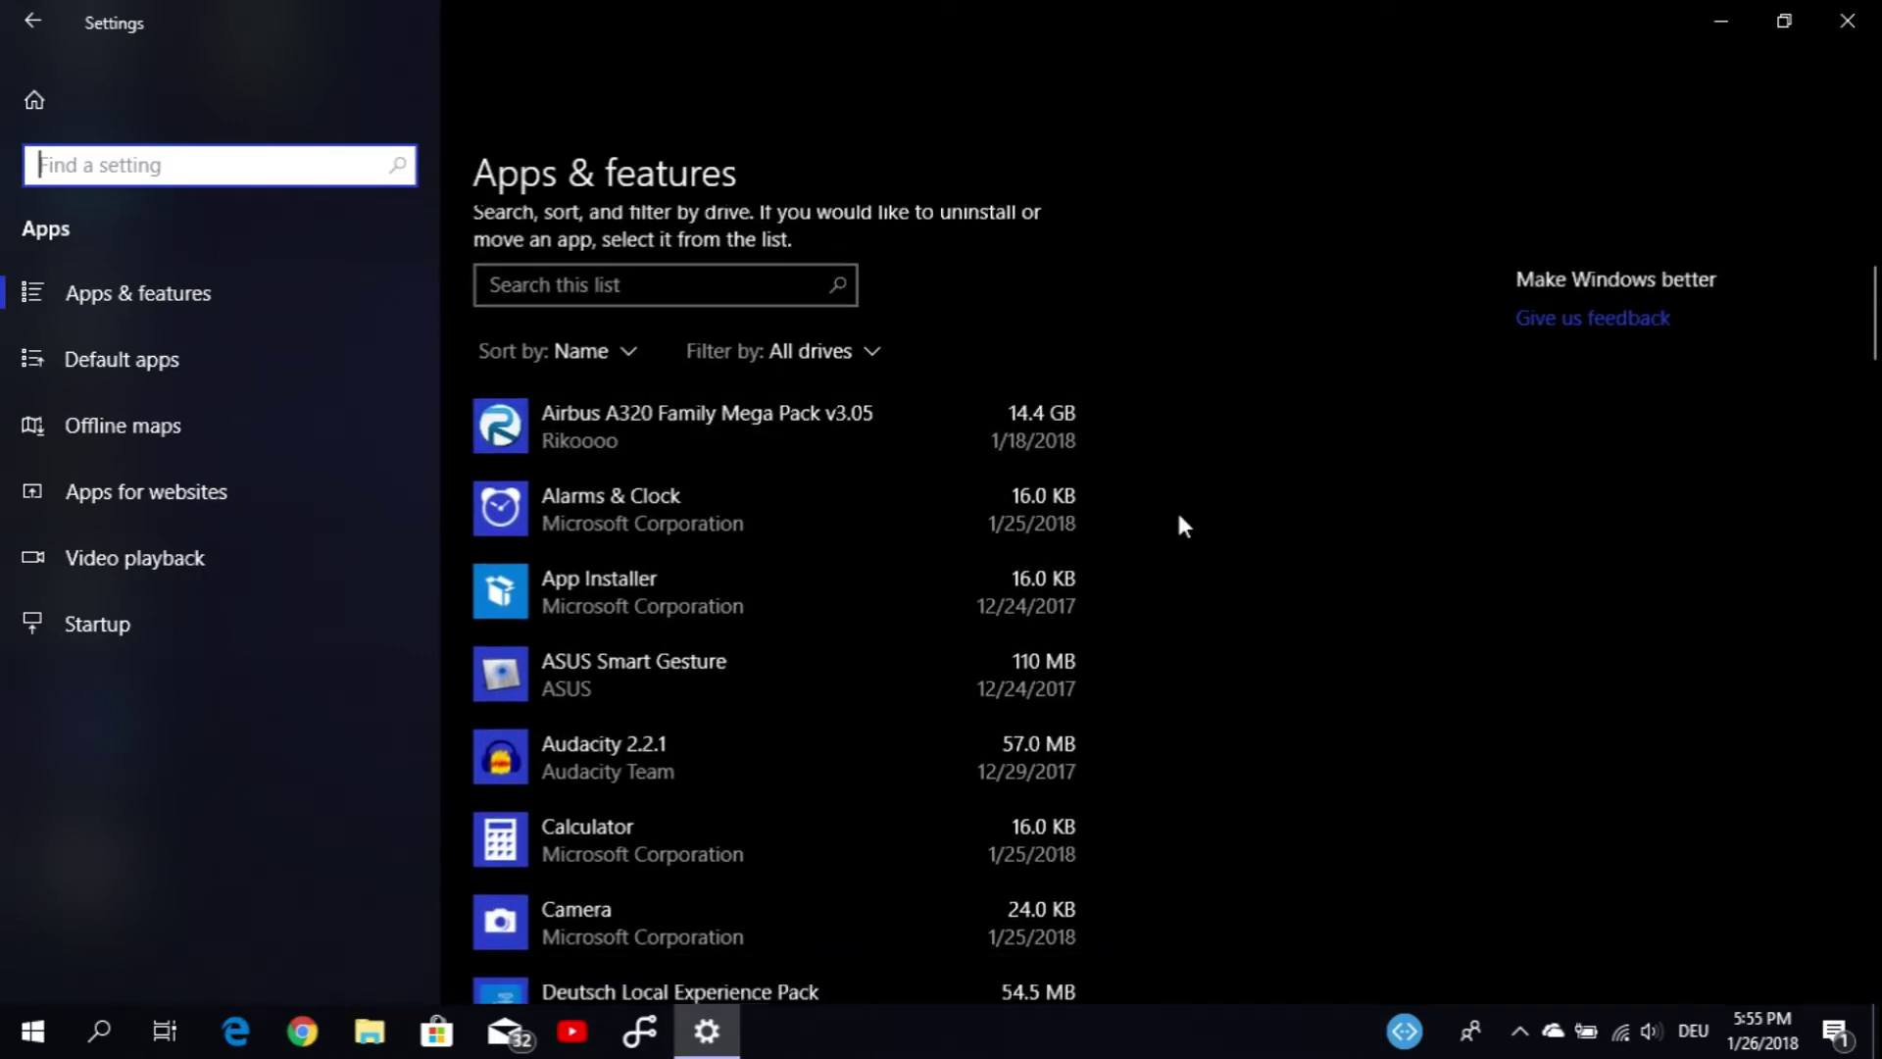
scroll(1177, 509, "down", 3)
scroll(1177, 510, "down", 1)
scroll(1179, 525, "down", 3)
scroll(1179, 525, "up", 10)
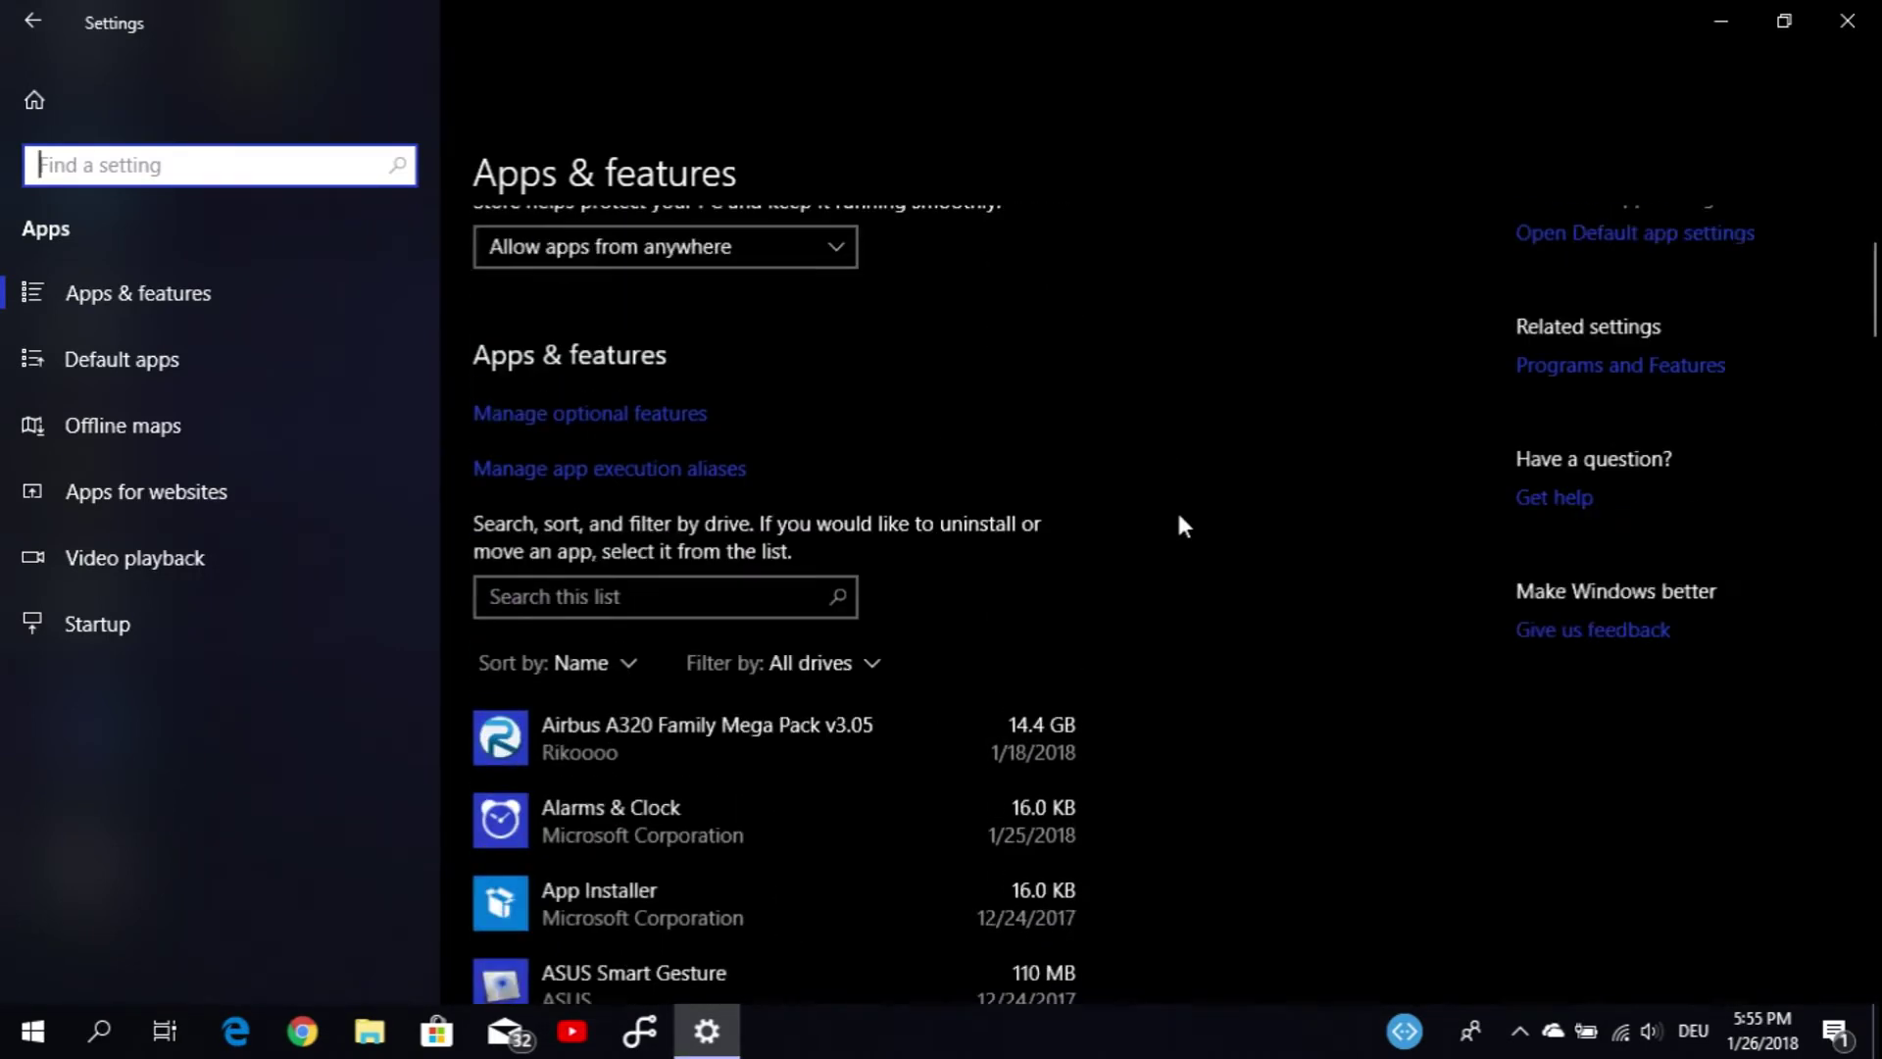
scroll(1177, 526, "up", 1)
scroll(1177, 525, "down", 2)
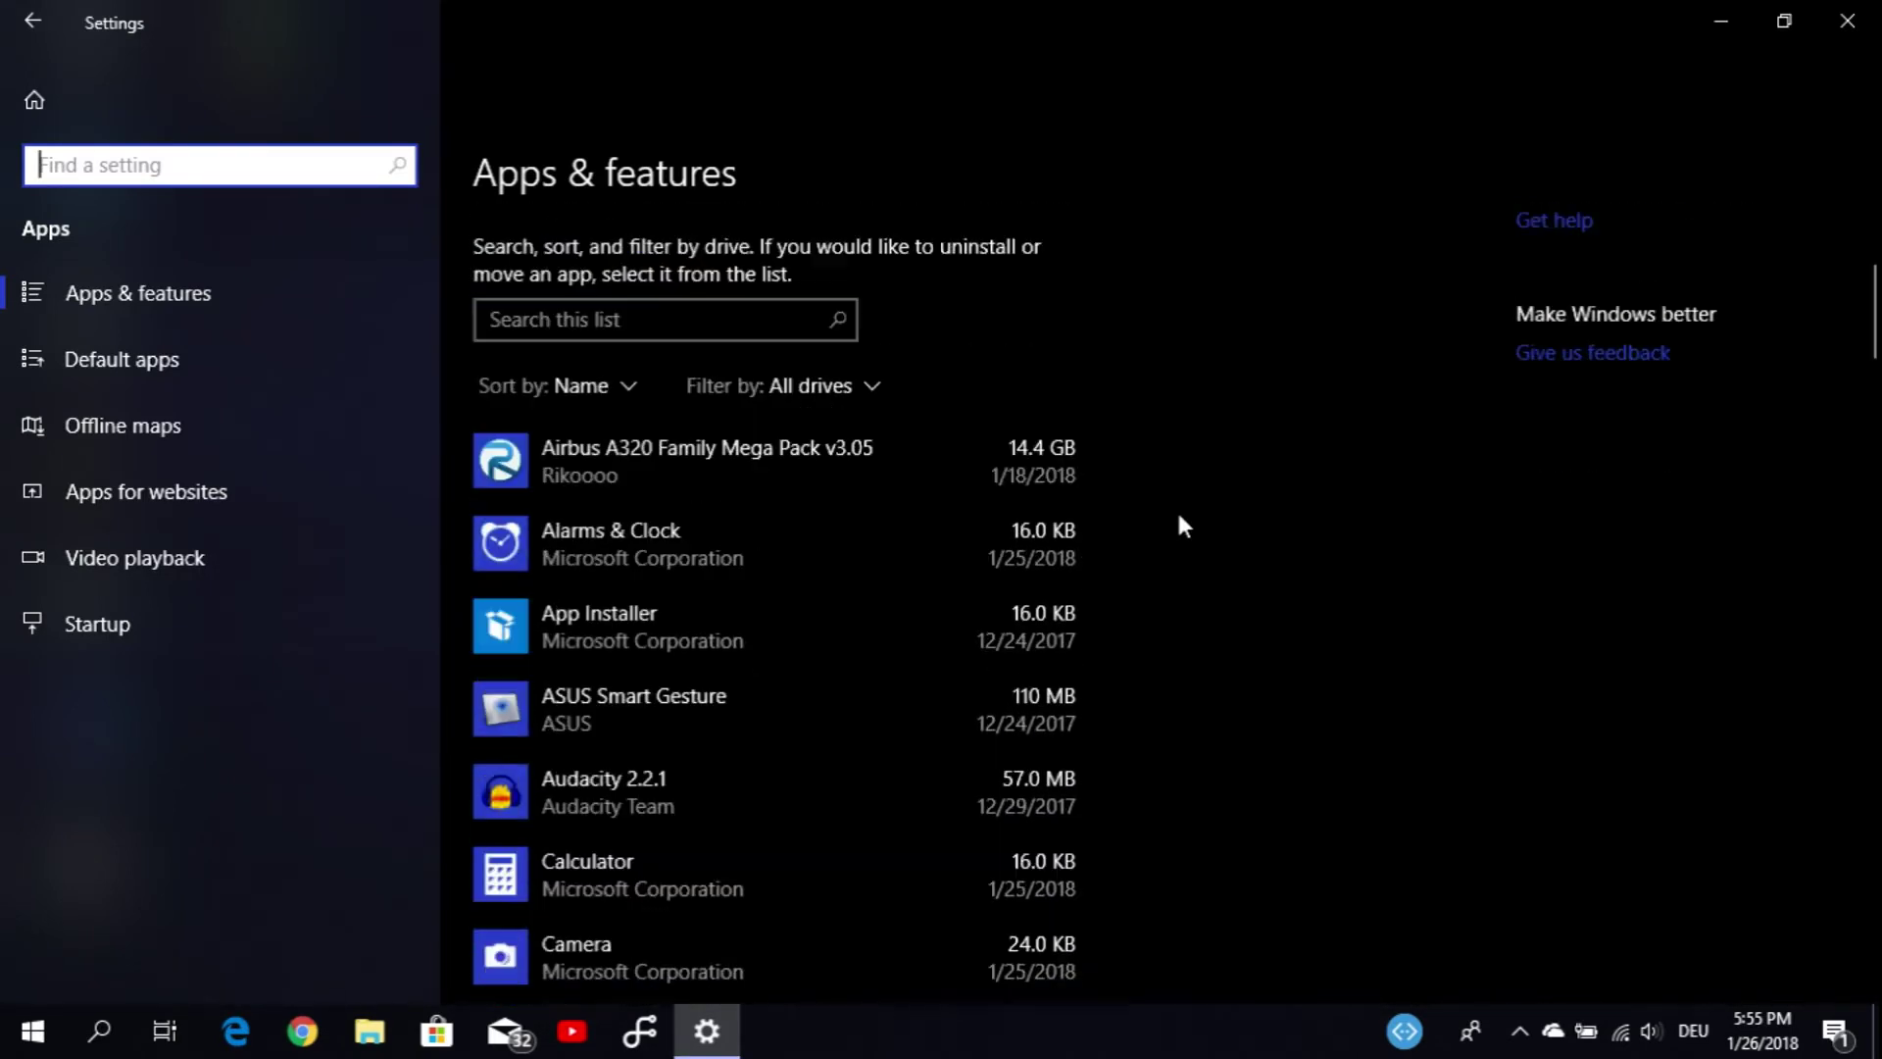
left_click(614, 370)
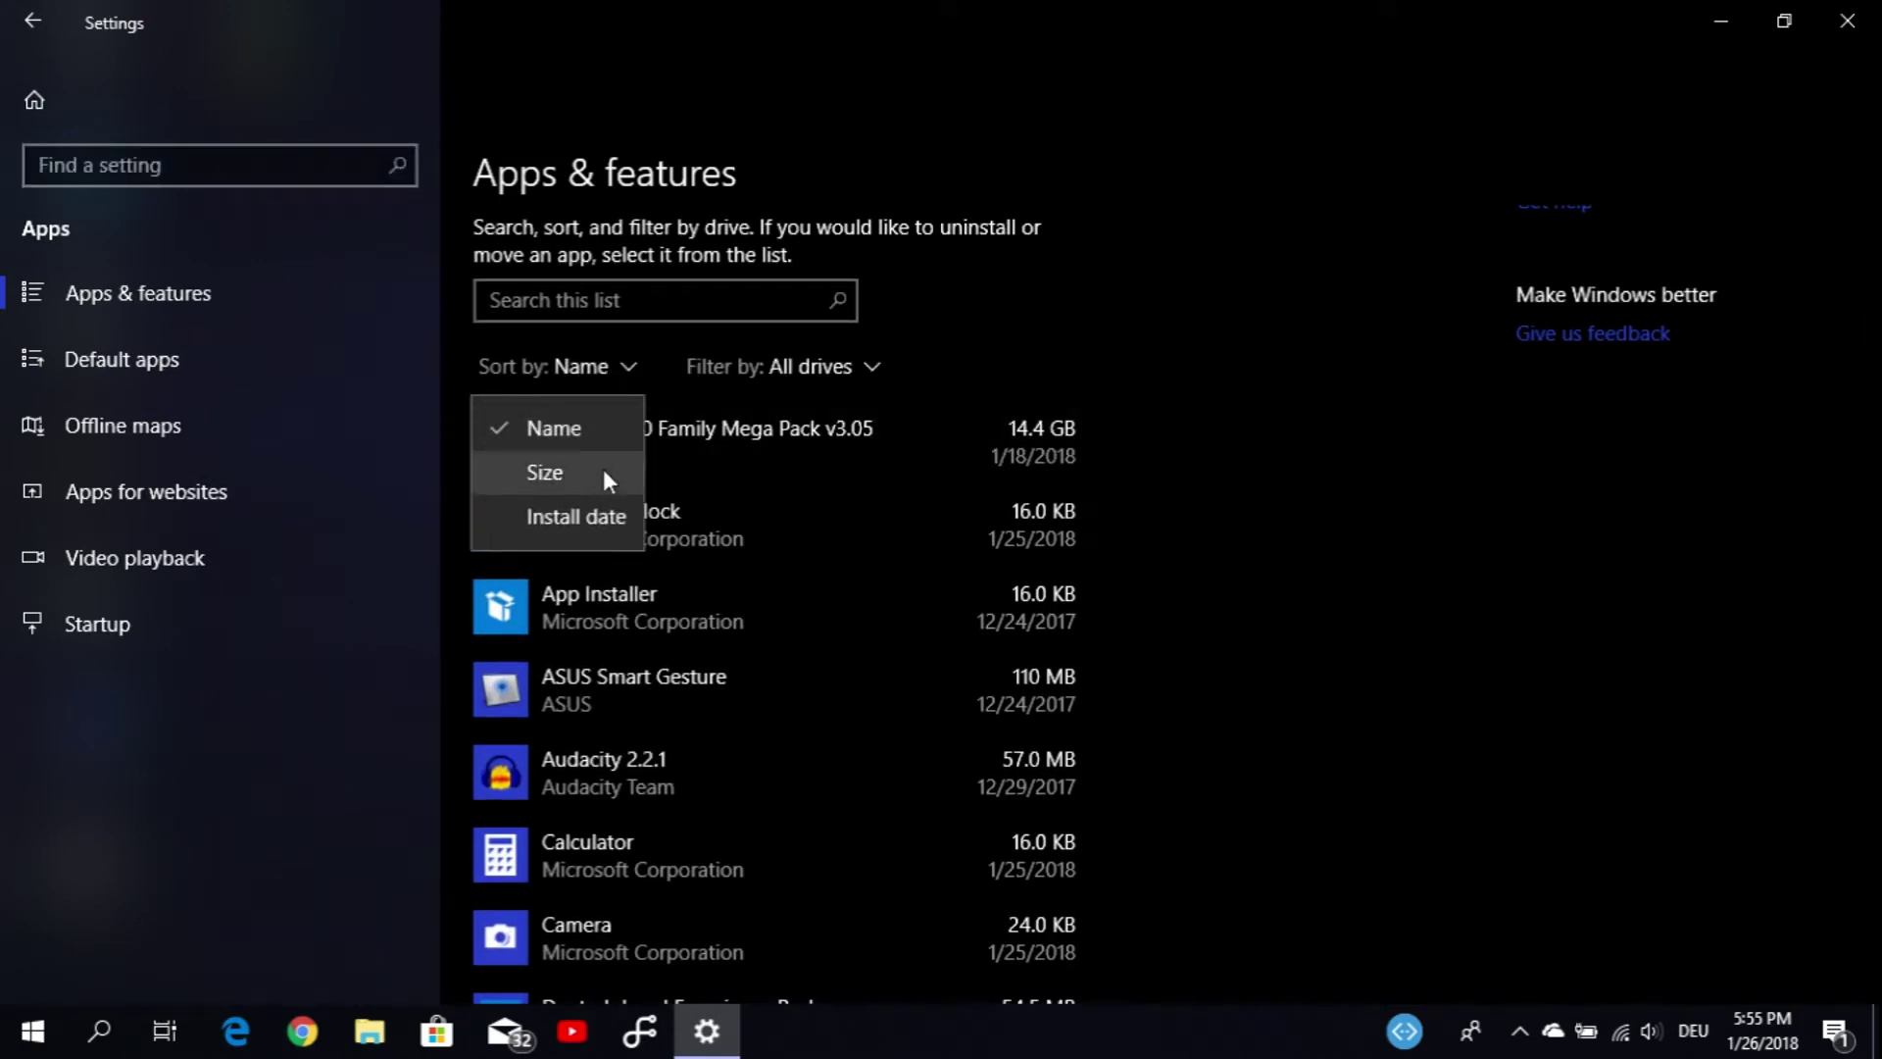
left_click(924, 389)
left_click(804, 383)
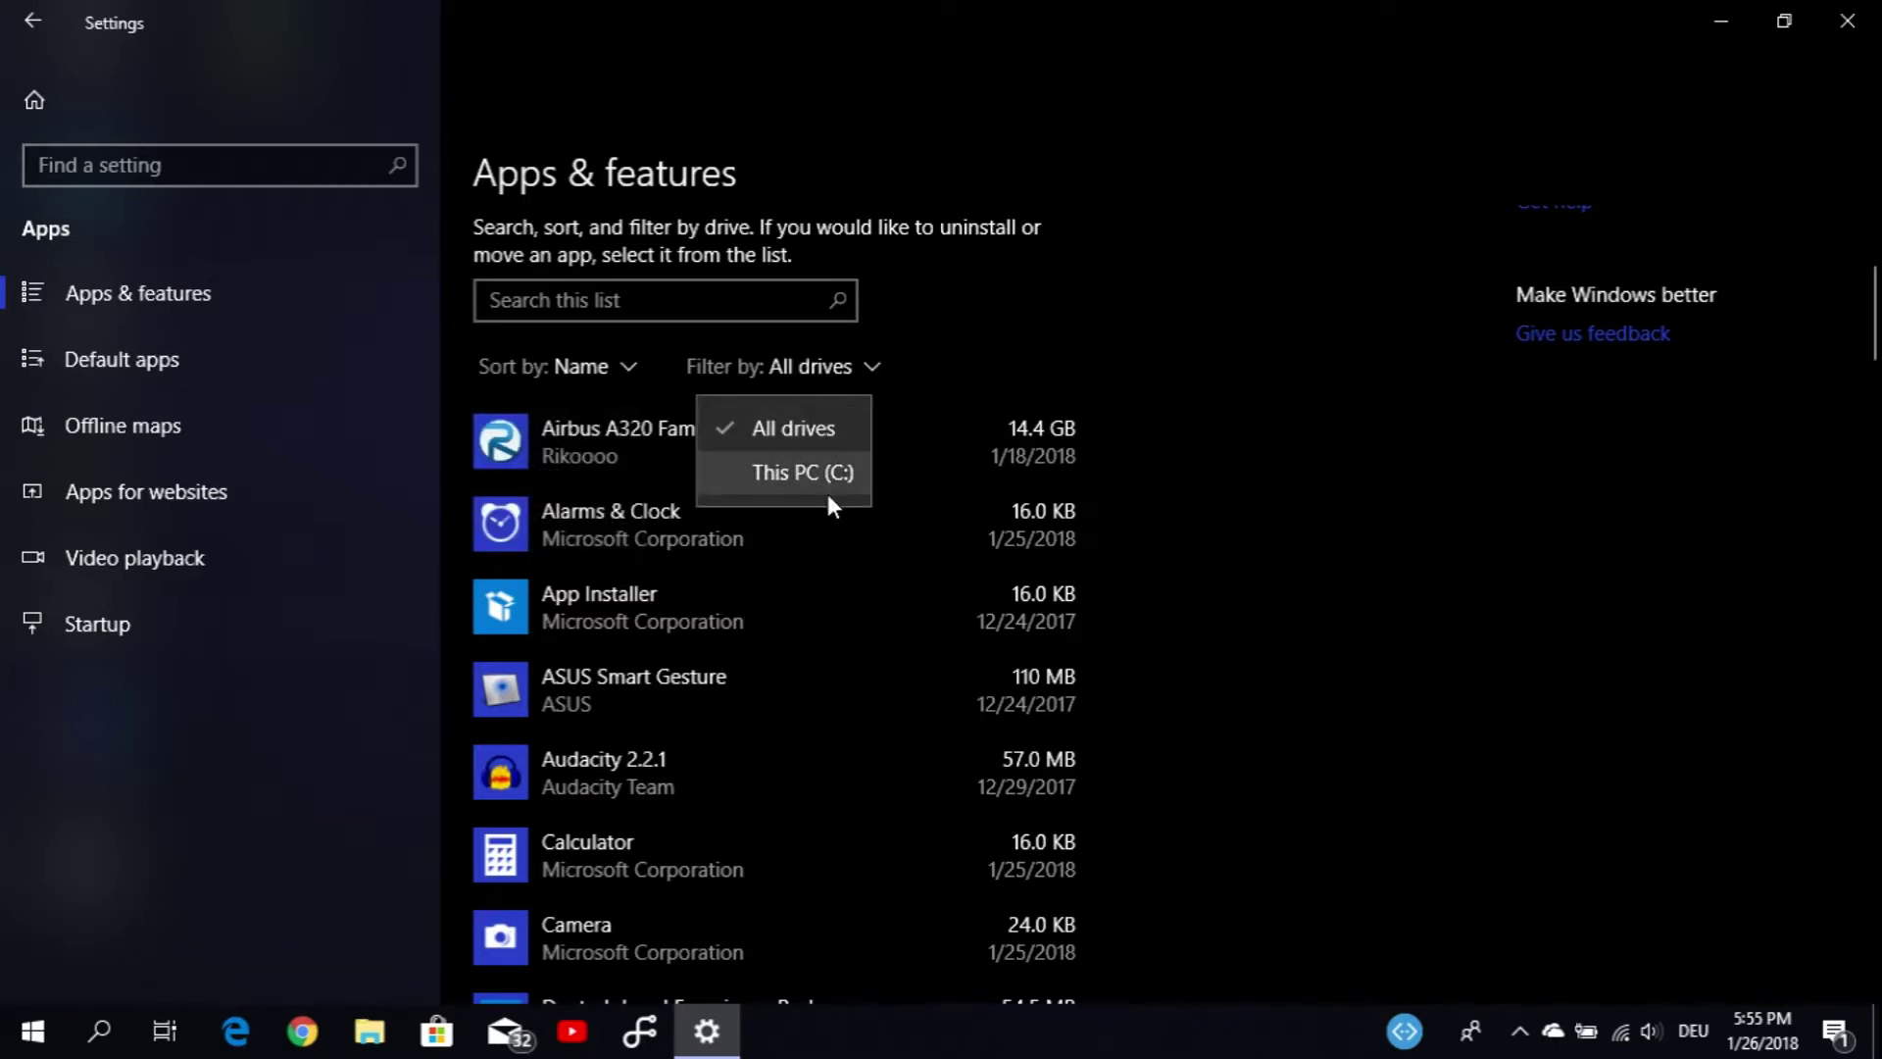
left_click(1110, 295)
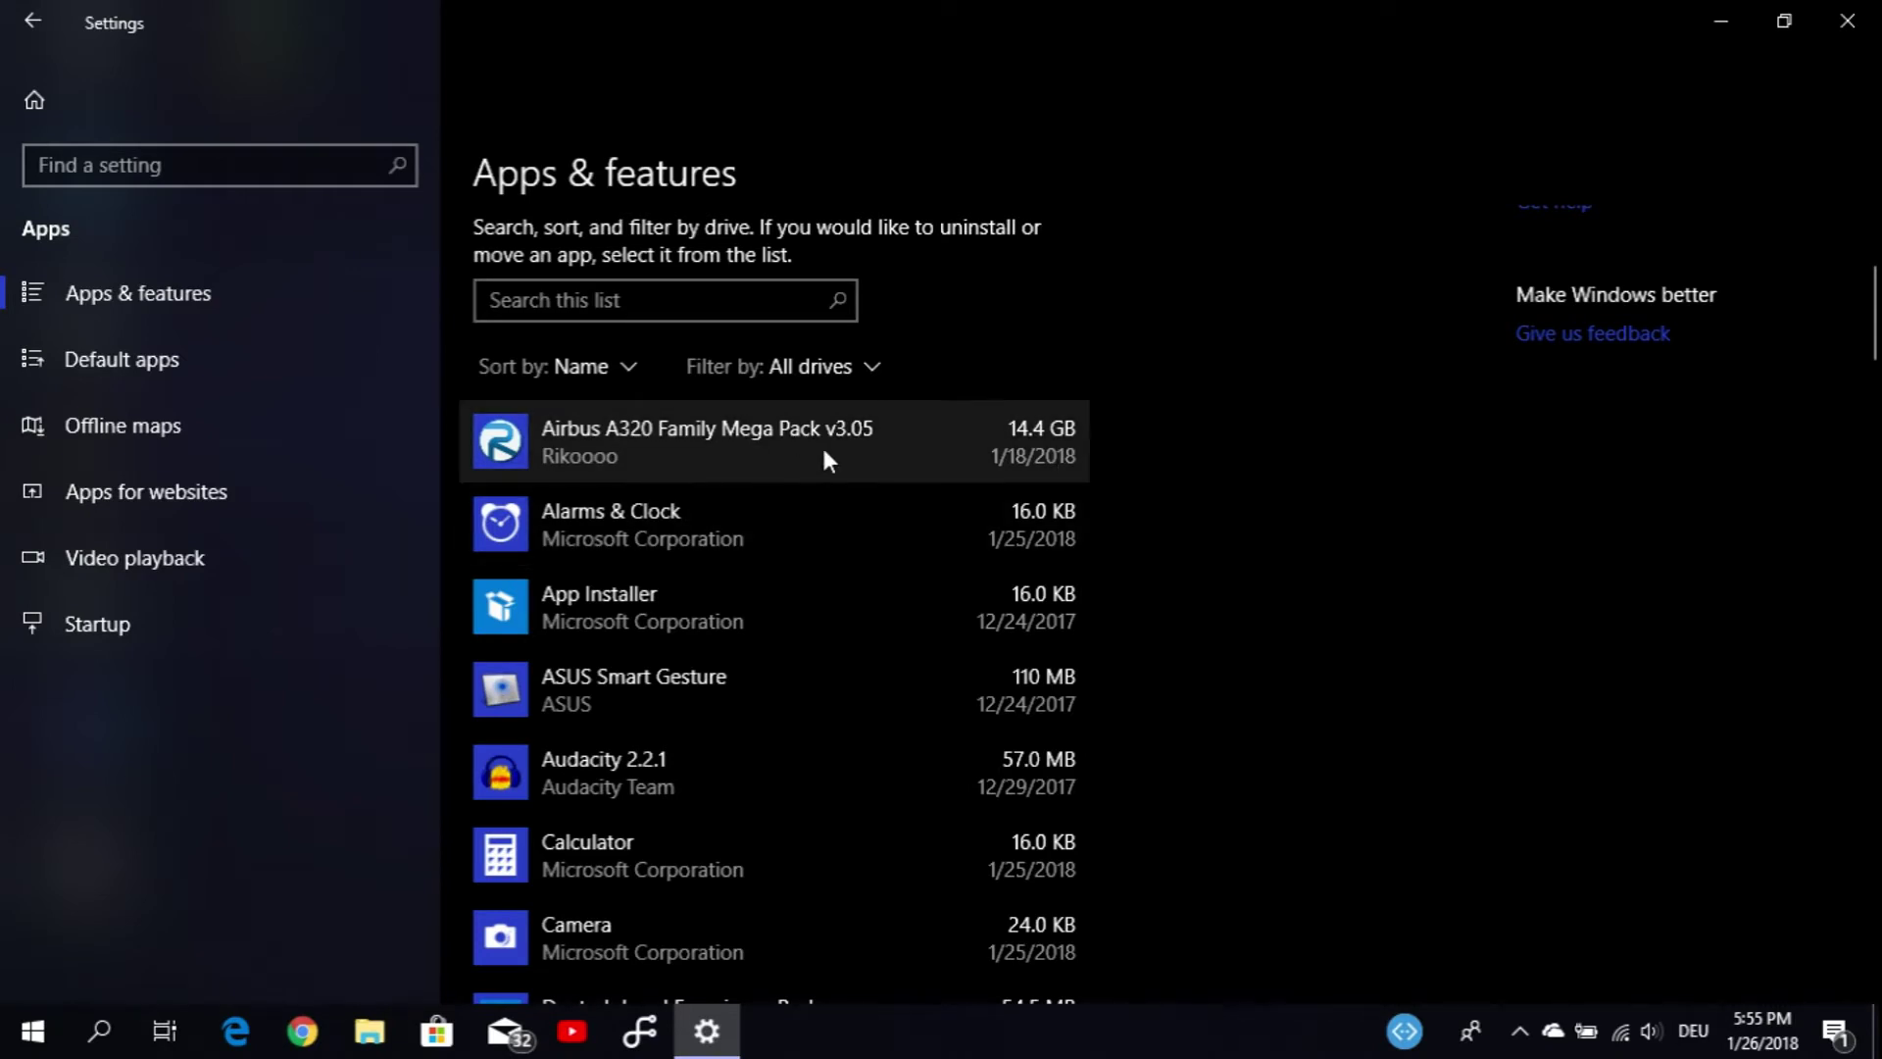
- Expand the Airbus A320 Family Mega Pack v3.05 entry to reveal its Uninstall option
left_click(886, 439)
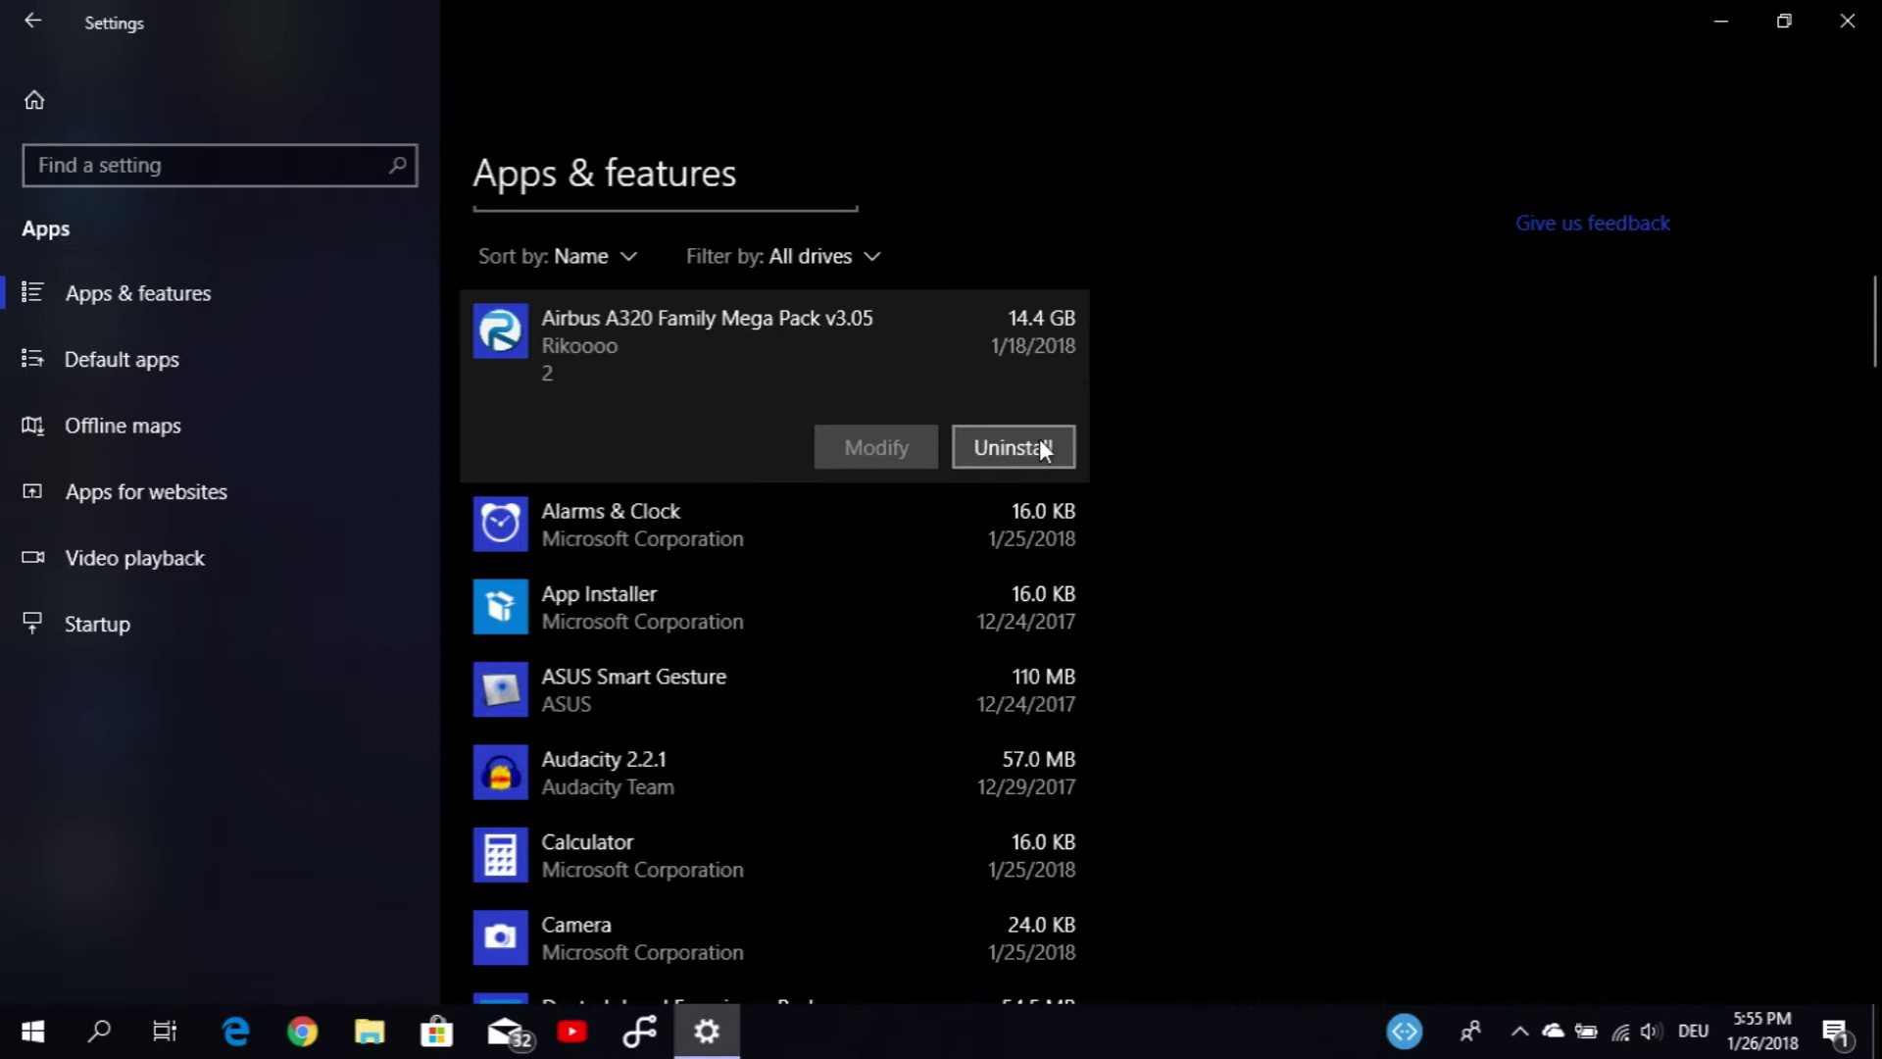
scroll(1152, 541, "down", 2)
scroll(1153, 542, "down", 3)
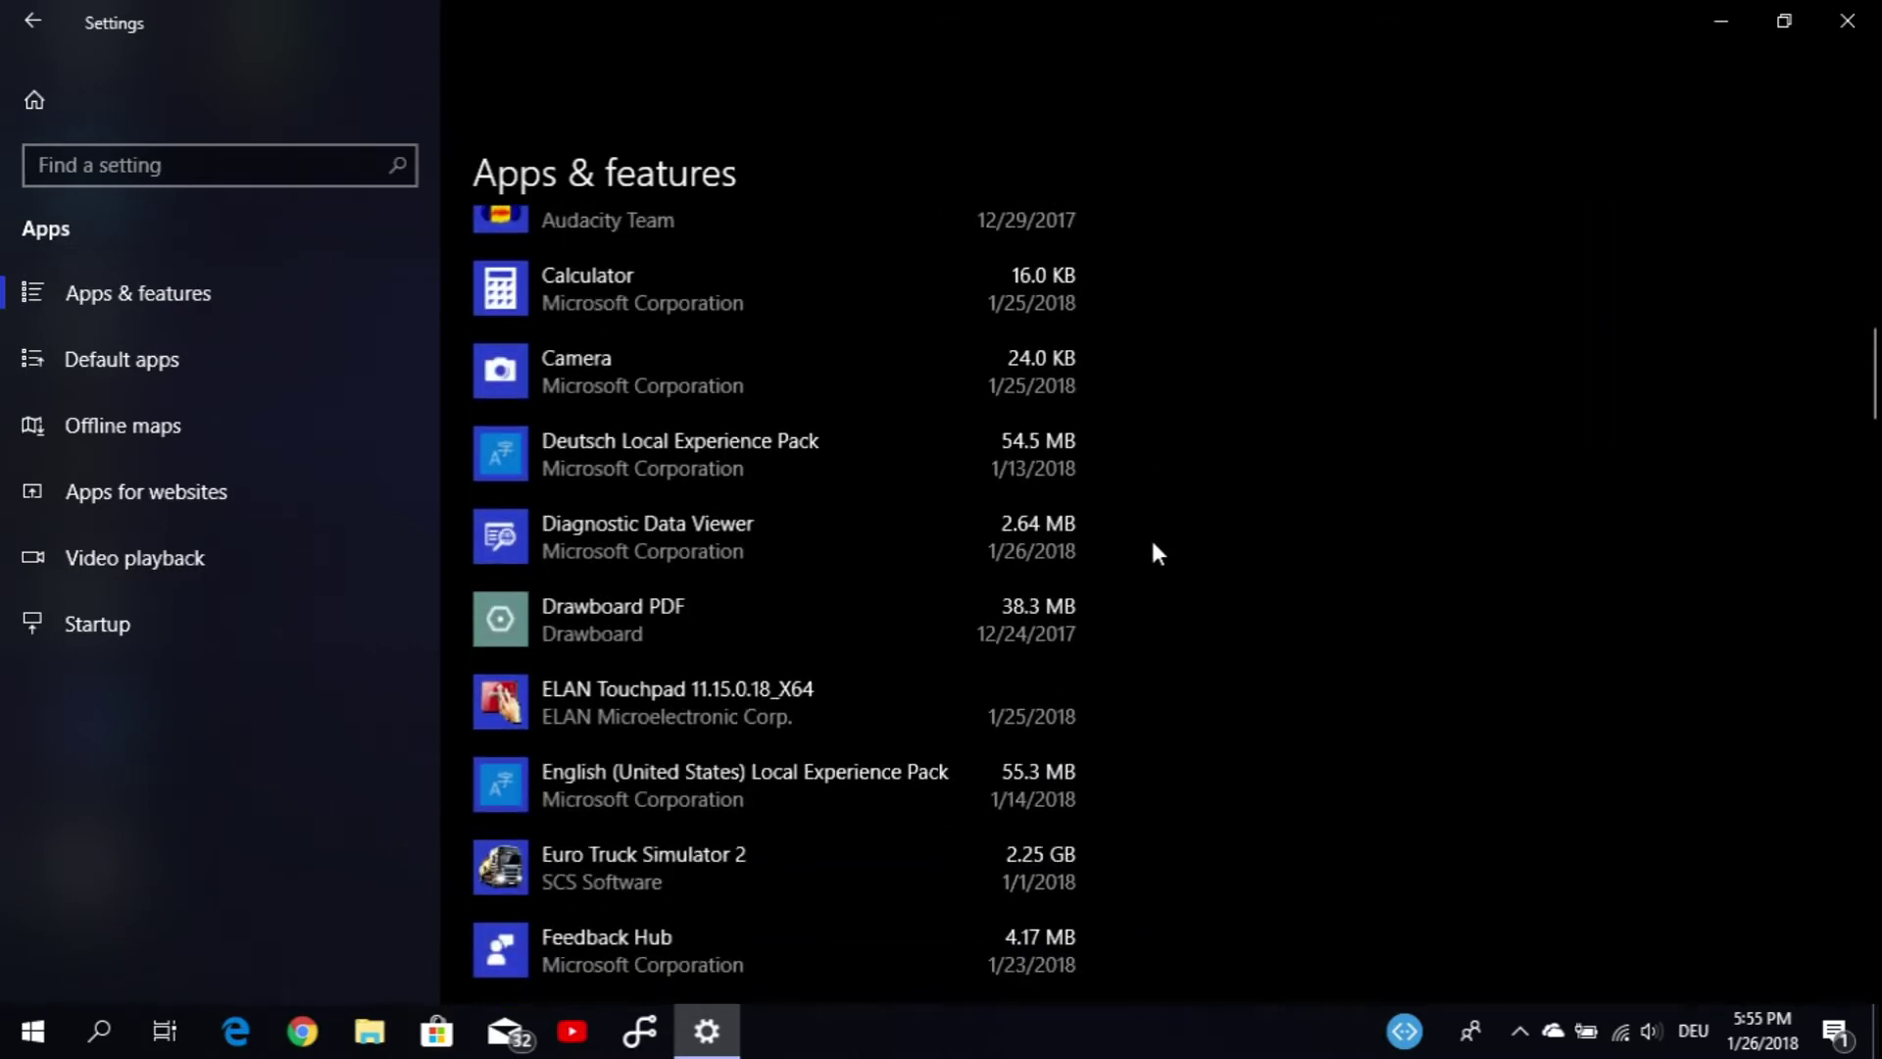
scroll(1185, 661, "down", 4)
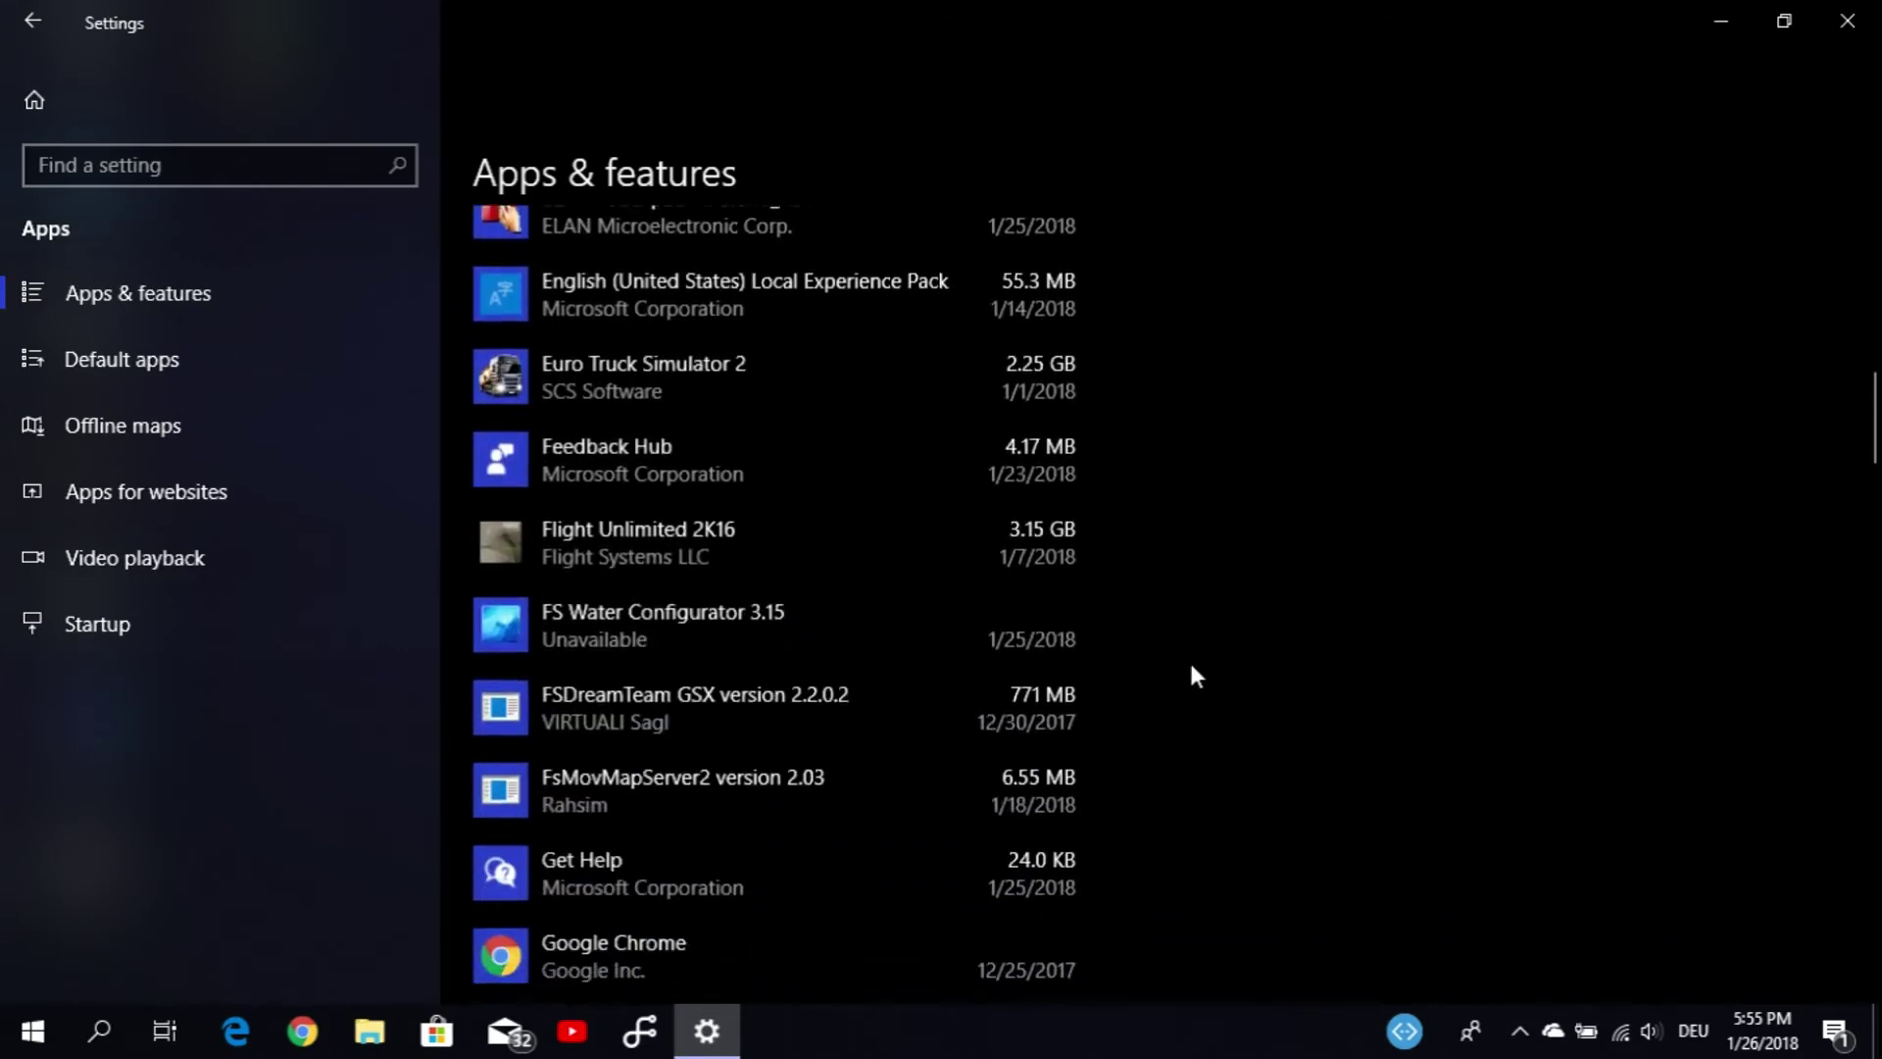
left_click(1847, 22)
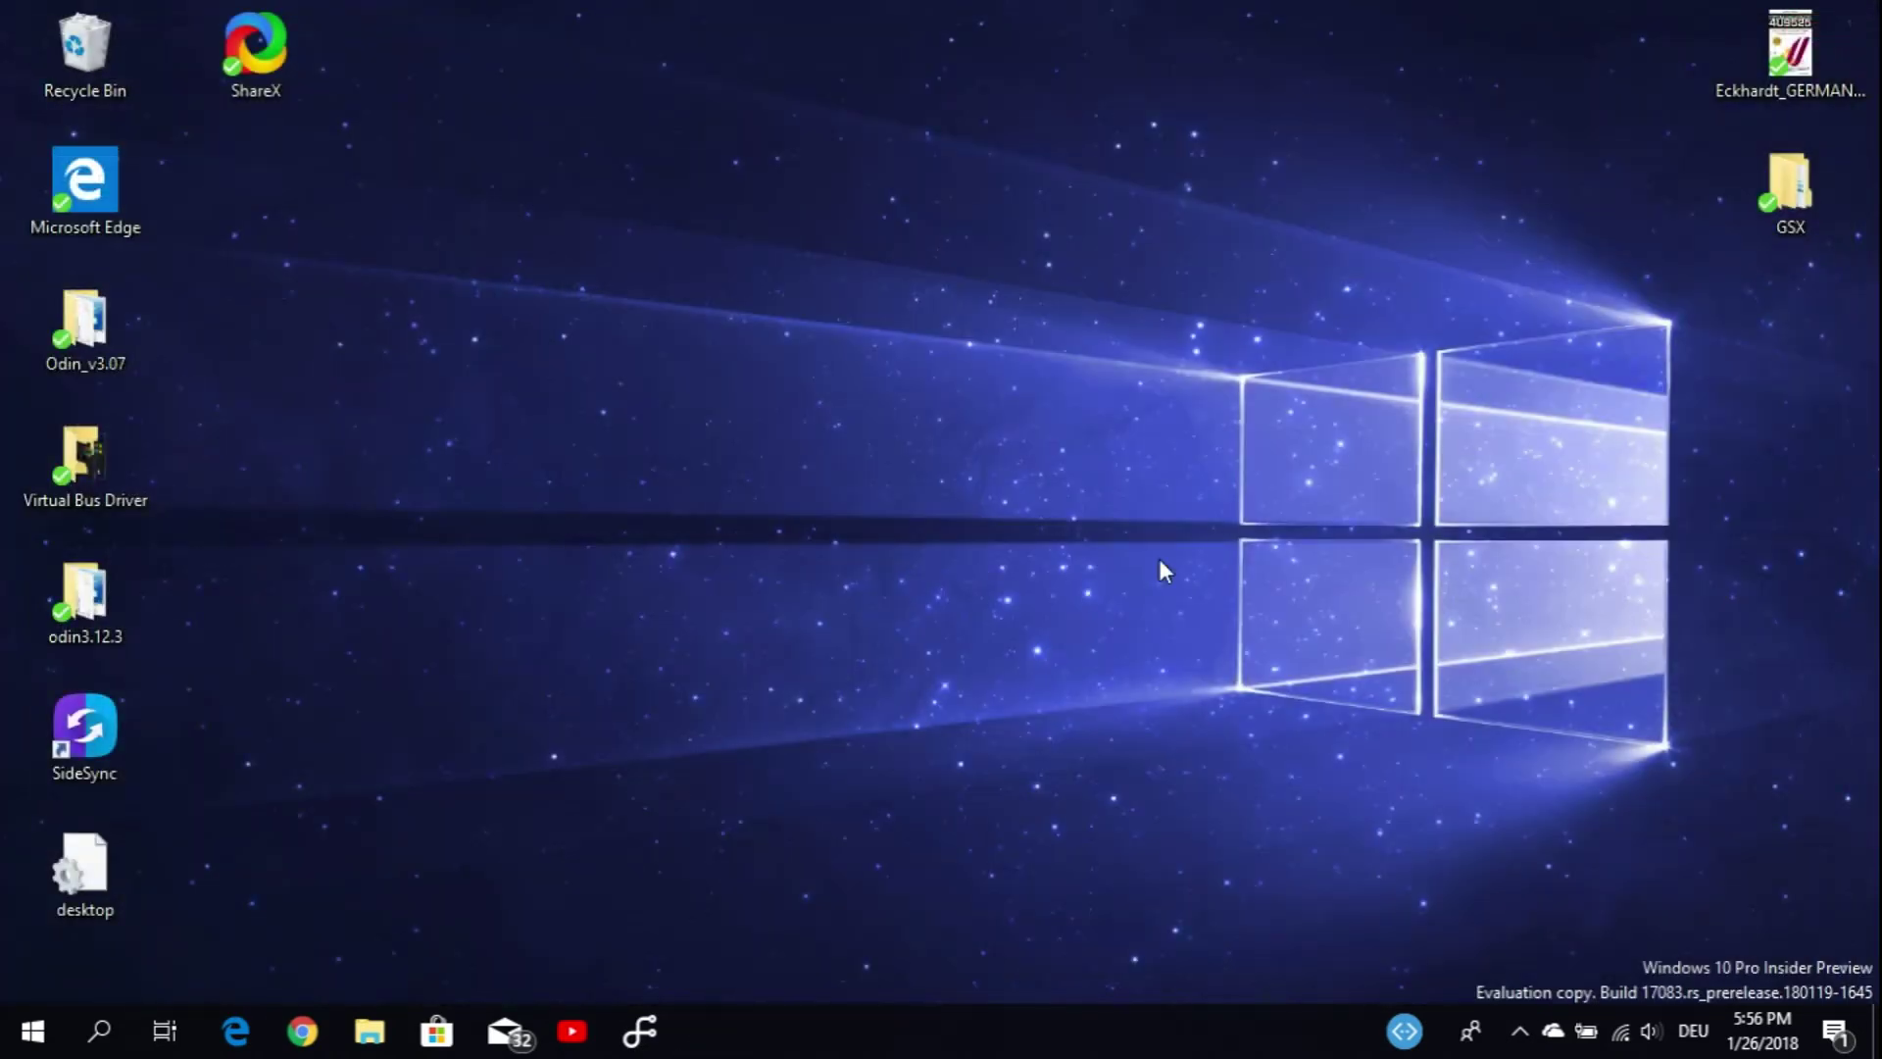